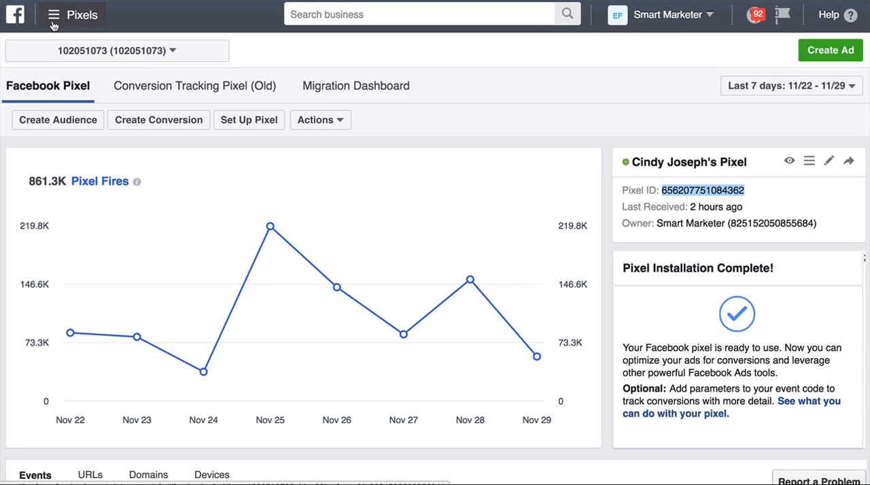
# Step: Open Audience Insights and start a new audience from everyone on Facebook
pyautogui.click(53, 25)
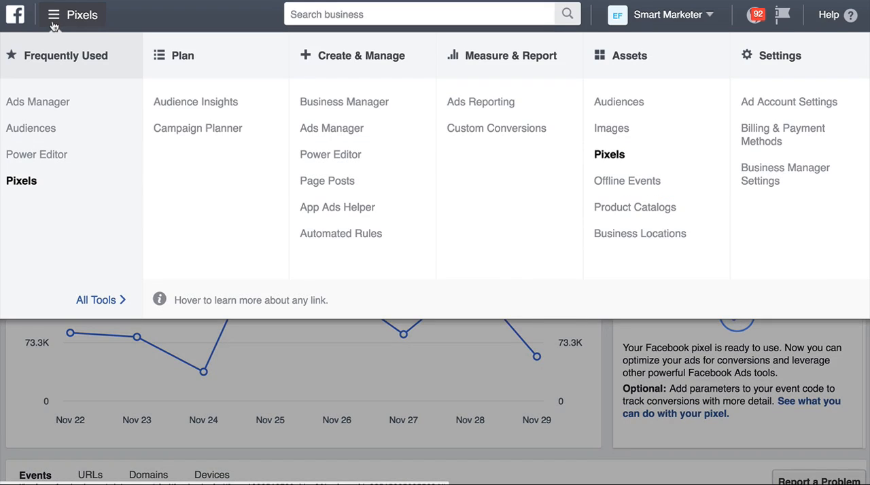
pyautogui.click(169, 107)
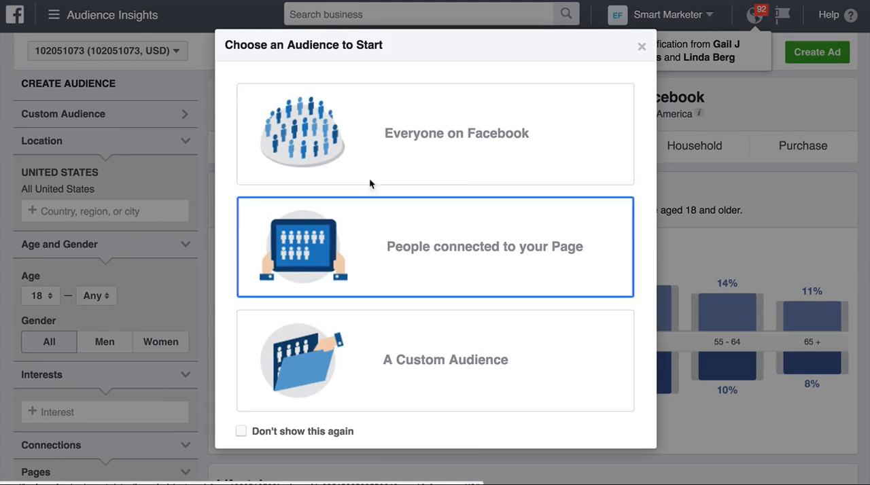
pyautogui.click(534, 121)
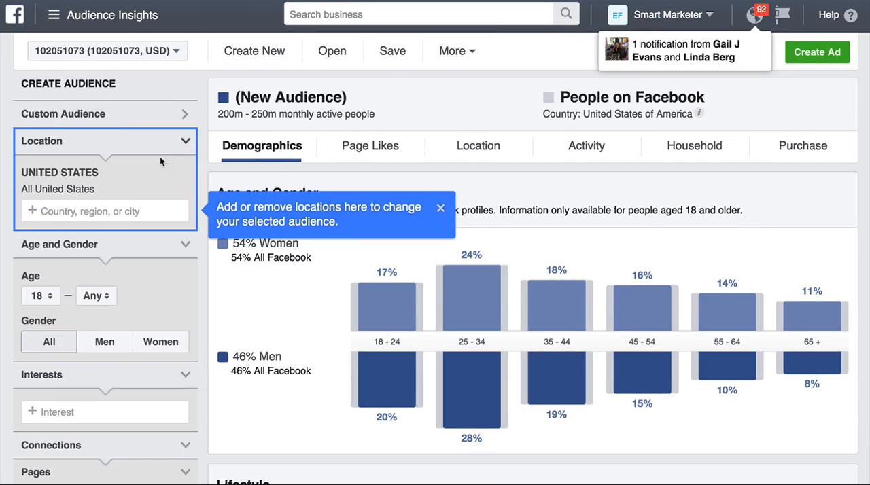
# Step: Restrict the new audience to men with a minimum age of 29 and dismiss the location tip
pyautogui.scroll(-2, 131, 162)
pyautogui.scroll(-2, 131, 161)
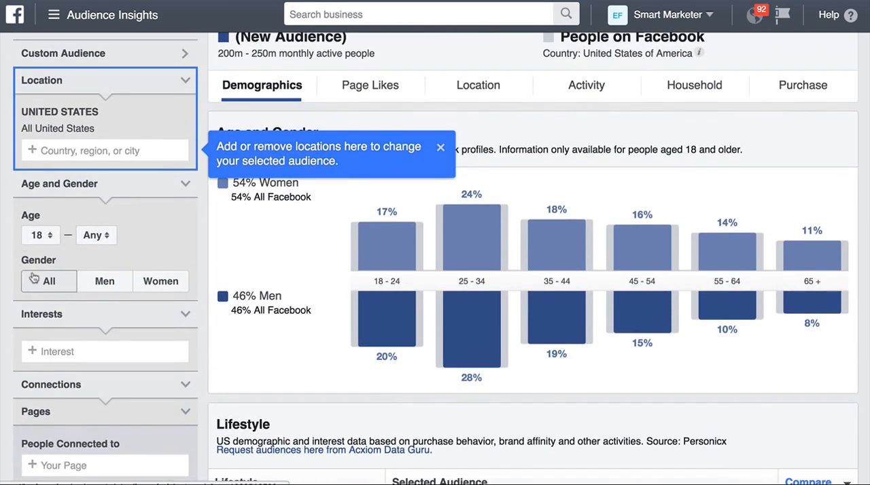
pyautogui.scroll(-1, 64, 237)
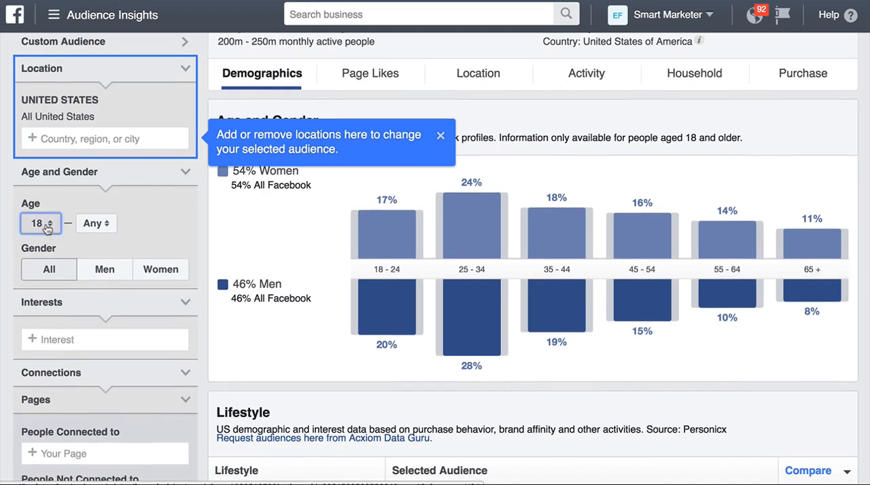
pyautogui.click(42, 223)
pyautogui.scroll(-5, 31, 333)
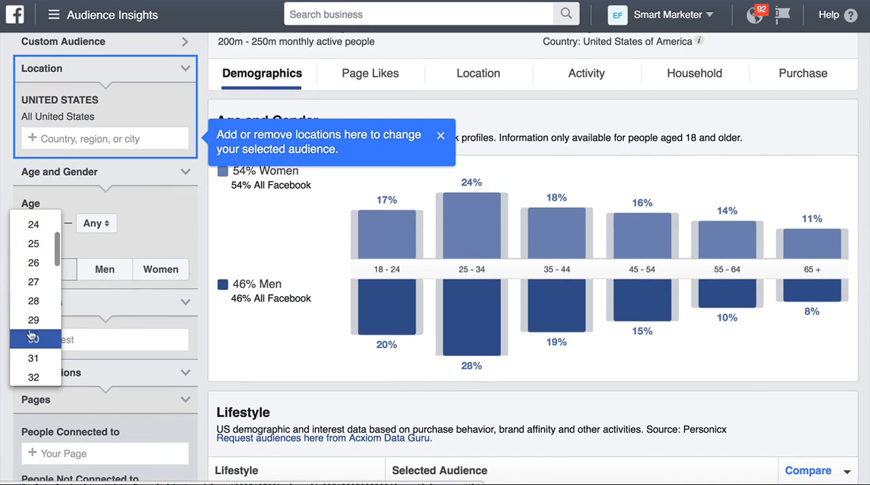
pyautogui.click(32, 334)
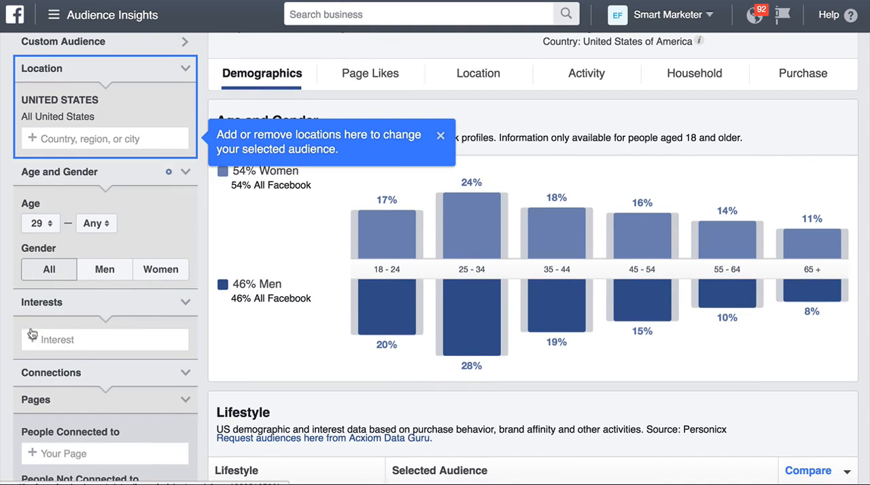
pyautogui.click(118, 271)
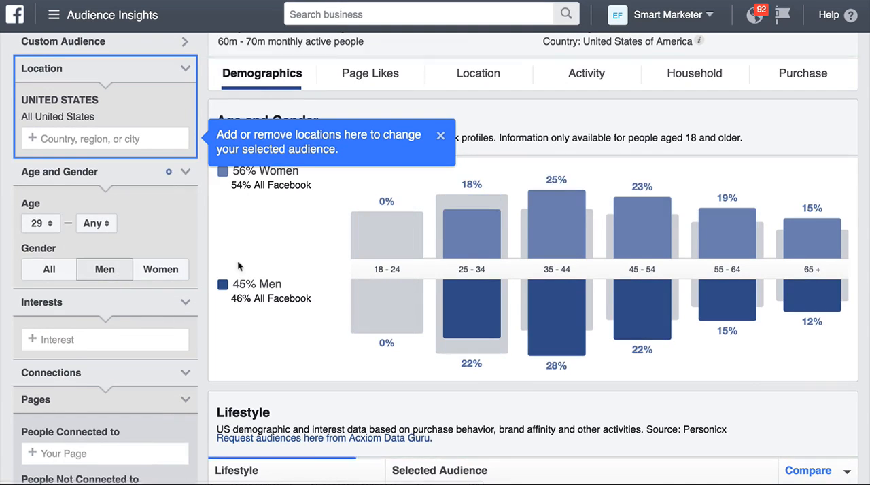
pyautogui.click(440, 136)
# Step: Examine the audience's age and gender breakdown, comparing the men's share and age groups with all of Facebook
pyautogui.scroll(1, 439, 136)
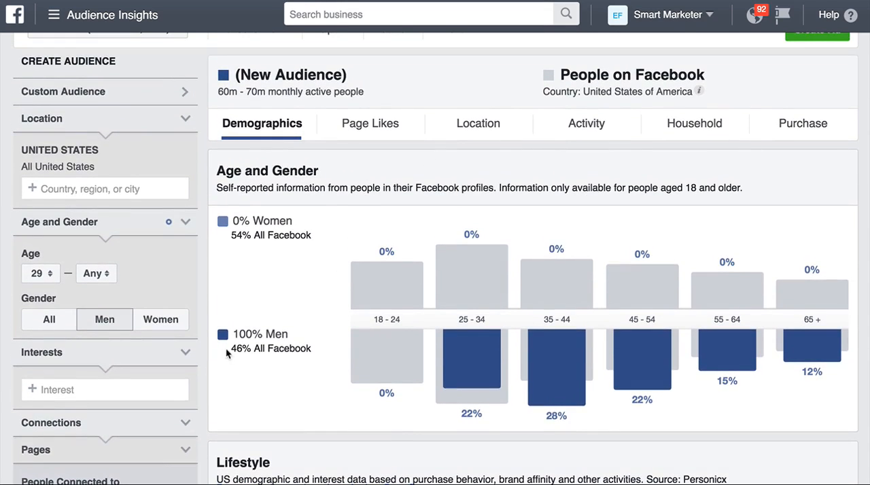
pyautogui.moveTo(226, 351); pyautogui.dragTo(308, 345)
pyautogui.tripleClick(308, 345)
pyautogui.click(252, 346)
pyautogui.doubleClick(252, 347)
pyautogui.moveTo(252, 347); pyautogui.dragTo(283, 344)
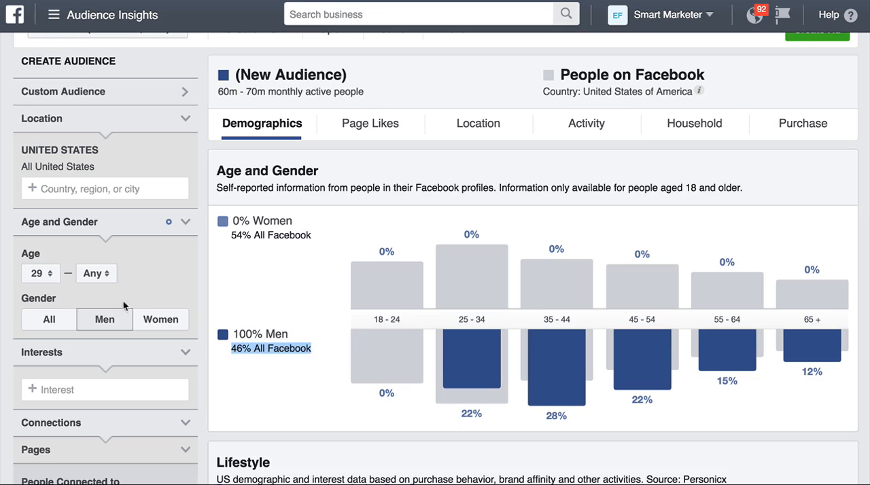
pyautogui.moveTo(470, 421)
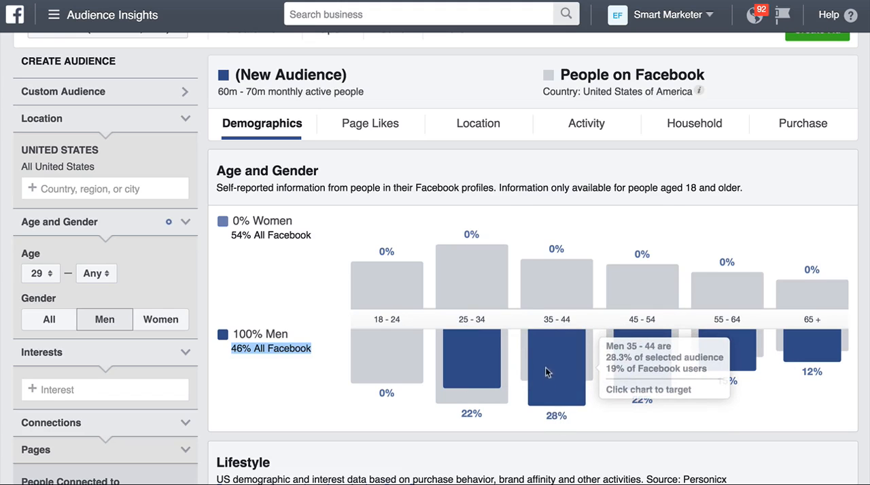
pyautogui.scroll(-1, 405, 210)
pyautogui.scroll(1, 406, 210)
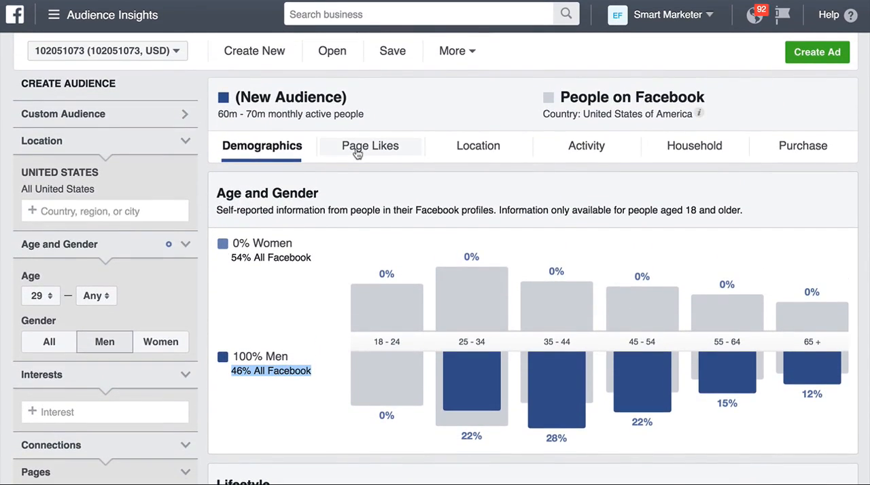
# Step: Review the top categories and most relevant pages liked by the audience of men
pyautogui.click(370, 145)
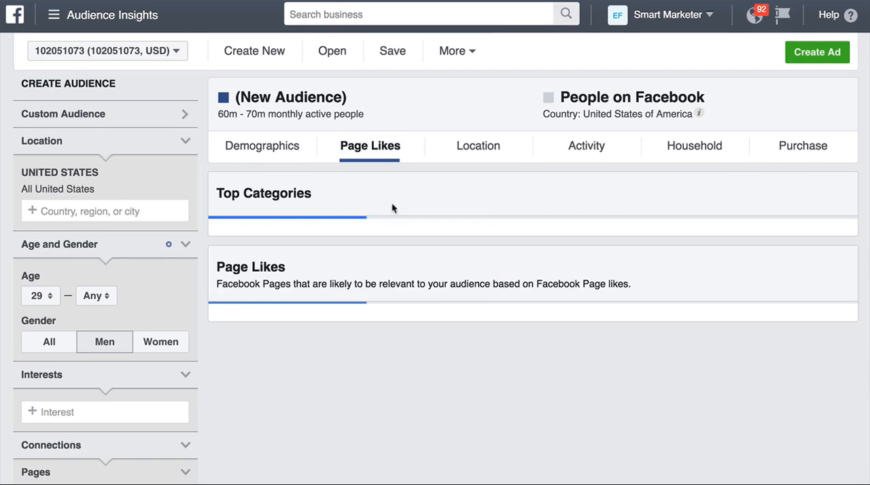
pyautogui.scroll(-1, 397, 217)
pyautogui.scroll(-5, 400, 217)
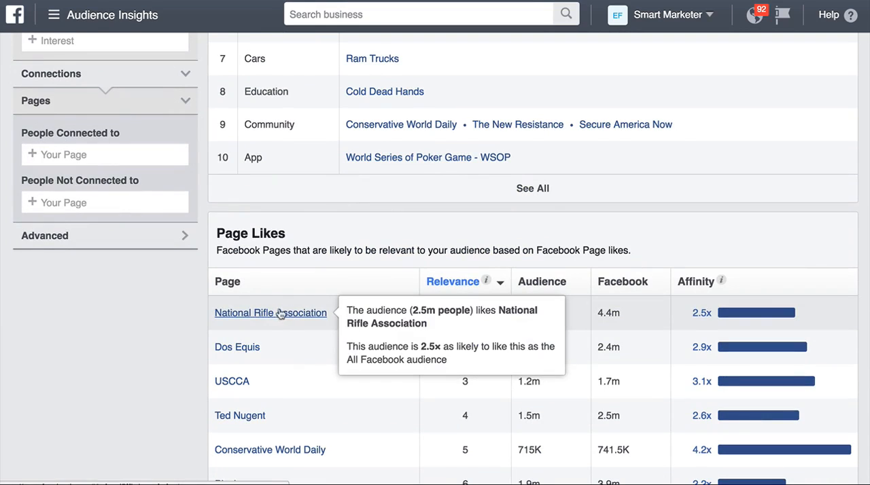
pyautogui.moveTo(239, 356)
pyautogui.scroll(-1, 282, 340)
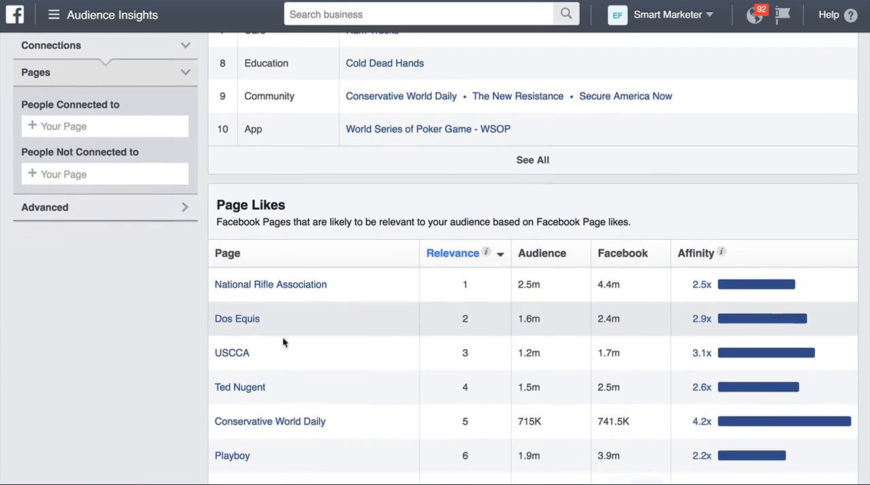
pyautogui.scroll(6, 251, 370)
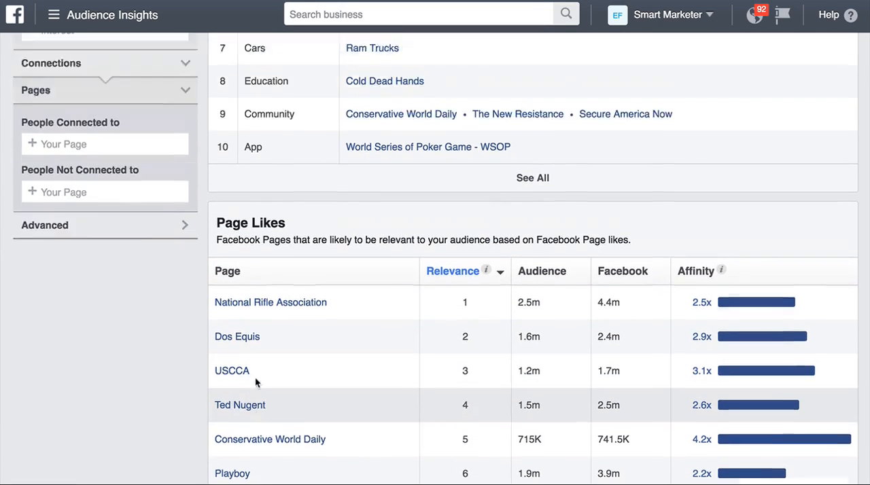
# Step: Check the audience's top cities and its retail and online purchase data
pyautogui.click(487, 152)
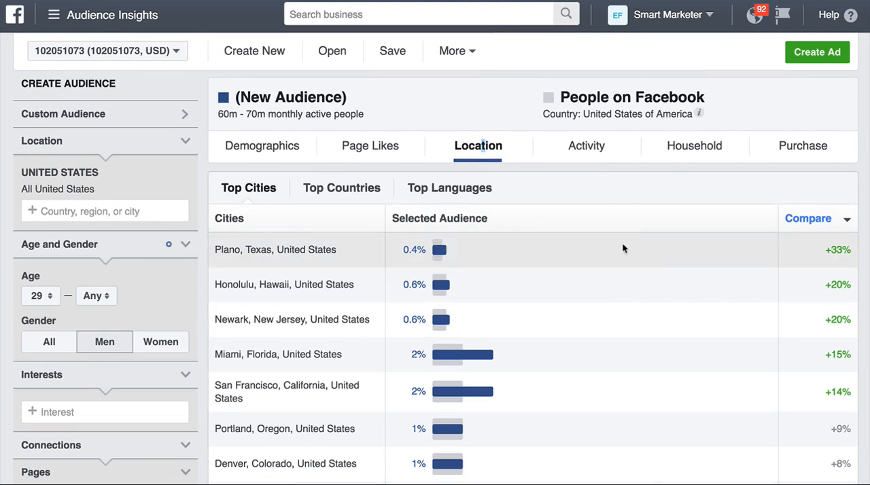
pyautogui.click(781, 152)
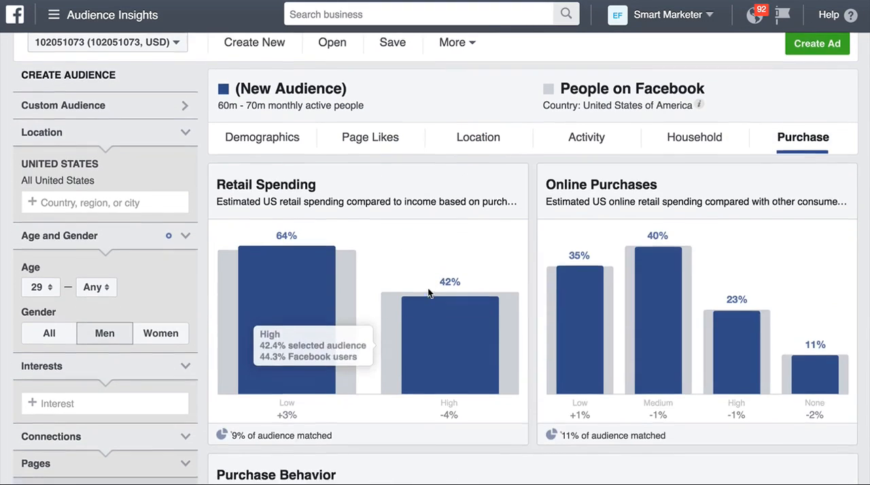
pyautogui.scroll(-3, 427, 288)
pyautogui.scroll(-3, 428, 287)
pyautogui.scroll(5, 418, 274)
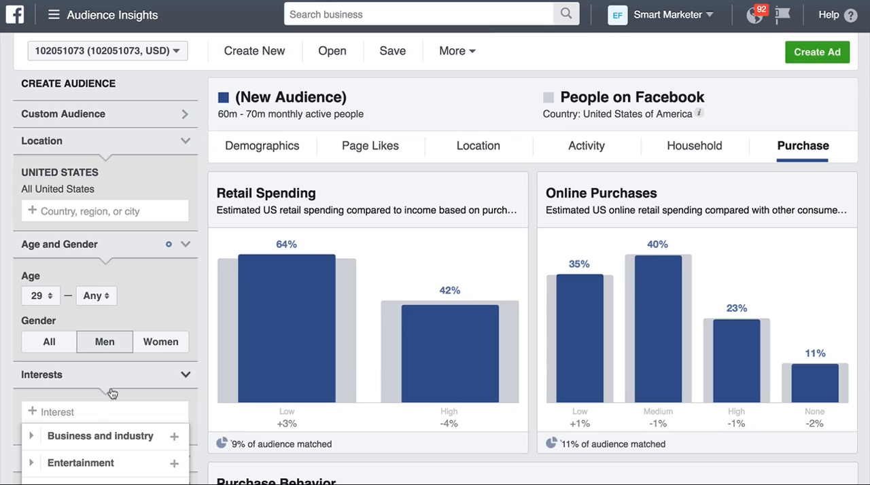
# Step: Add Drag racing as an interest to narrow the audience
pyautogui.write('d')
pyautogui.press('BackSpace')
pyautogui.write('drag racing')
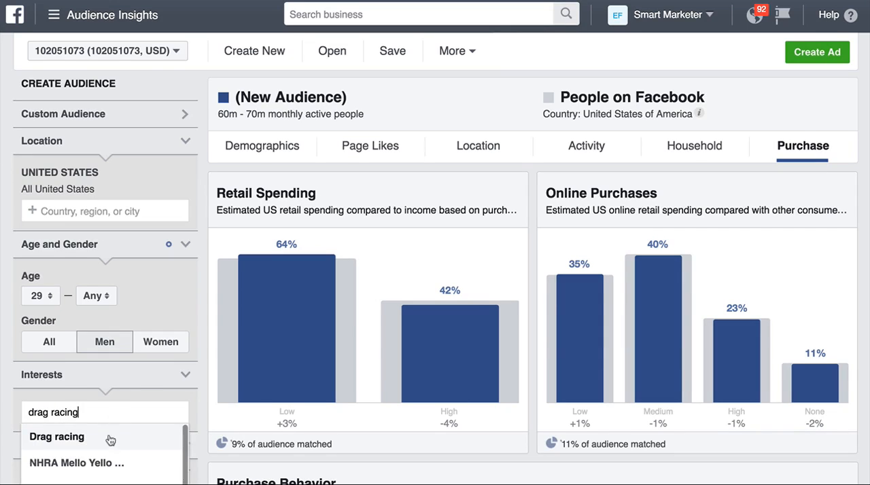
pyautogui.click(108, 438)
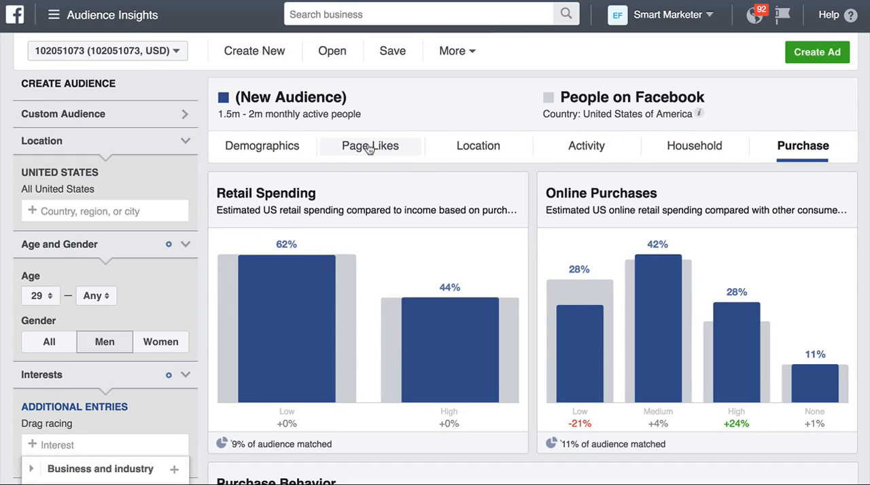
# Step: Examine the page likes of the drag racing audience, including its top categories, relevance ranking and affinity
pyautogui.click(369, 147)
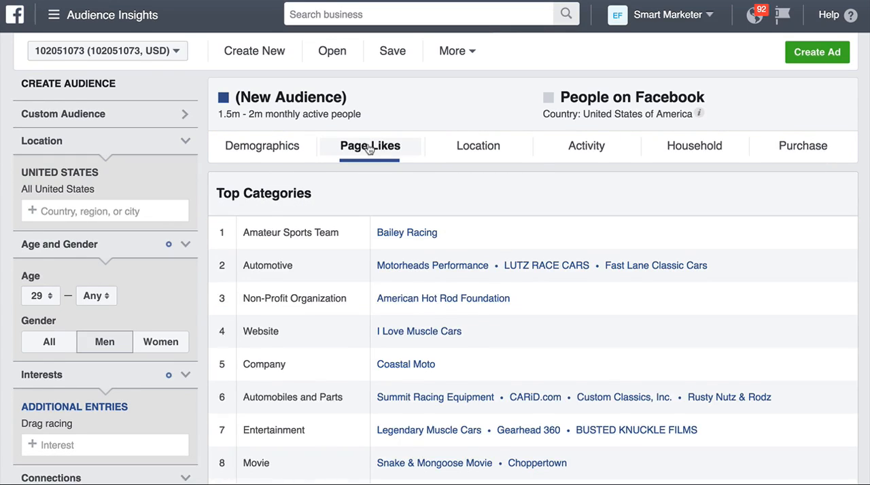
pyautogui.scroll(-5, 368, 148)
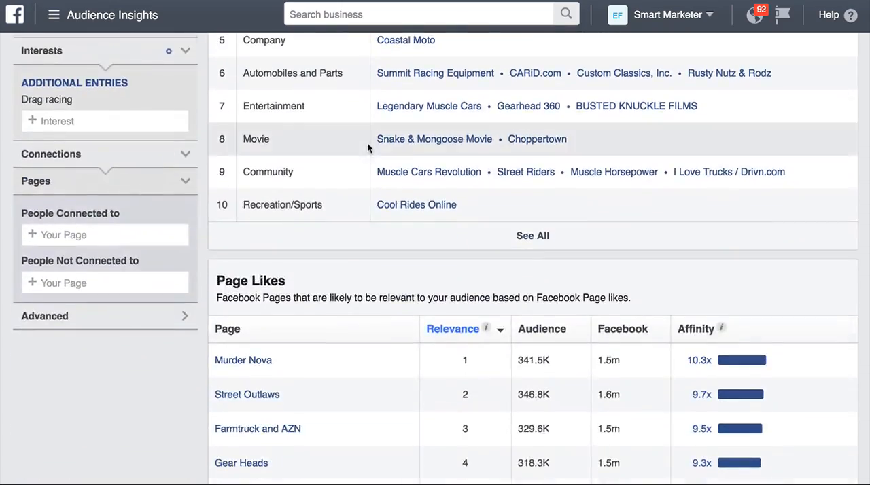
pyautogui.scroll(-2, 367, 148)
pyautogui.scroll(6, 159, 186)
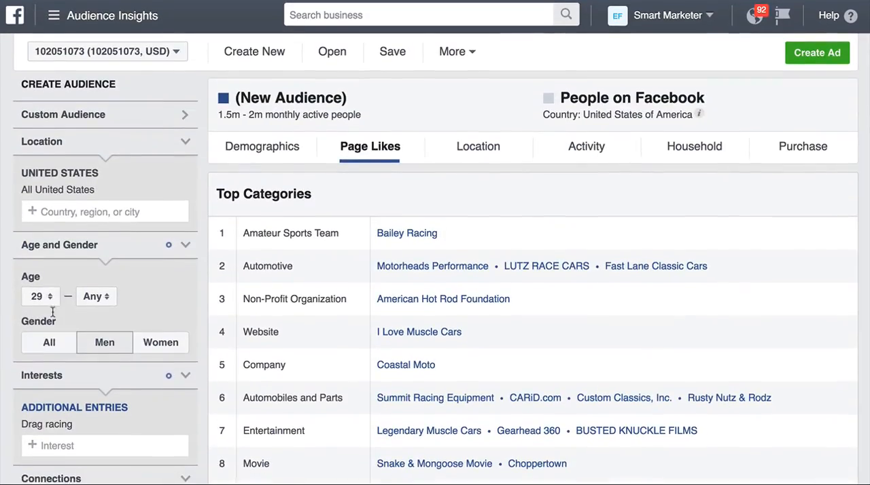
pyautogui.scroll(-3, 89, 299)
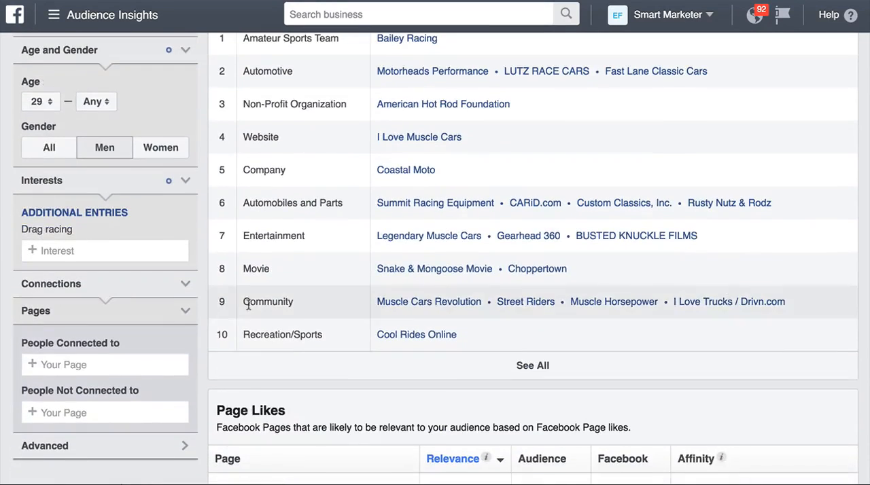
pyautogui.scroll(-2, 248, 306)
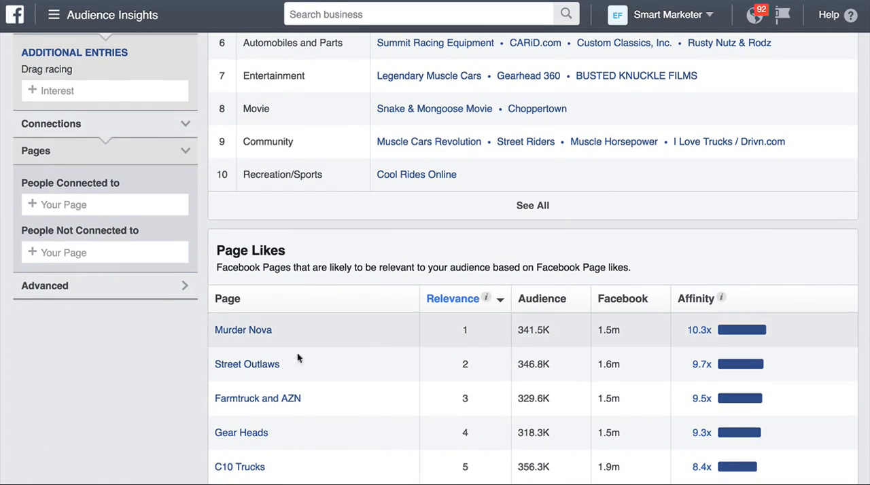
pyautogui.scroll(-1, 288, 367)
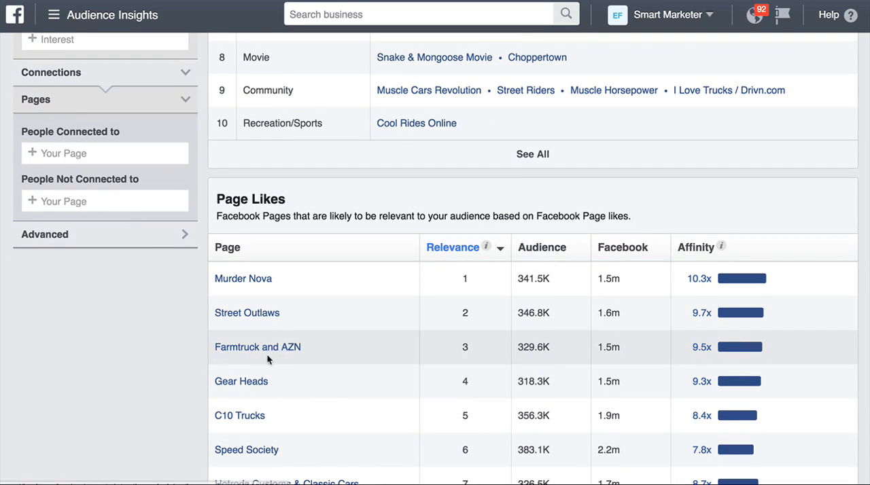
pyautogui.scroll(-1, 293, 381)
pyautogui.scroll(3, 293, 382)
pyautogui.scroll(-5, 293, 382)
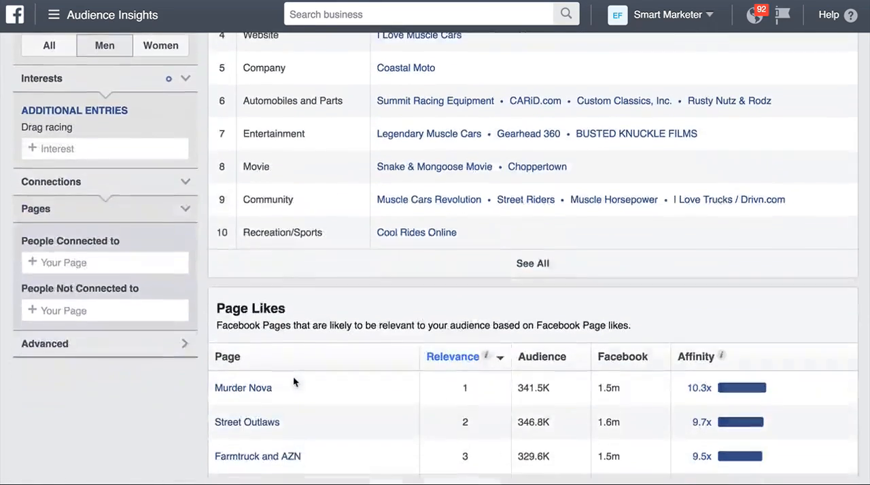
pyautogui.scroll(9, 294, 382)
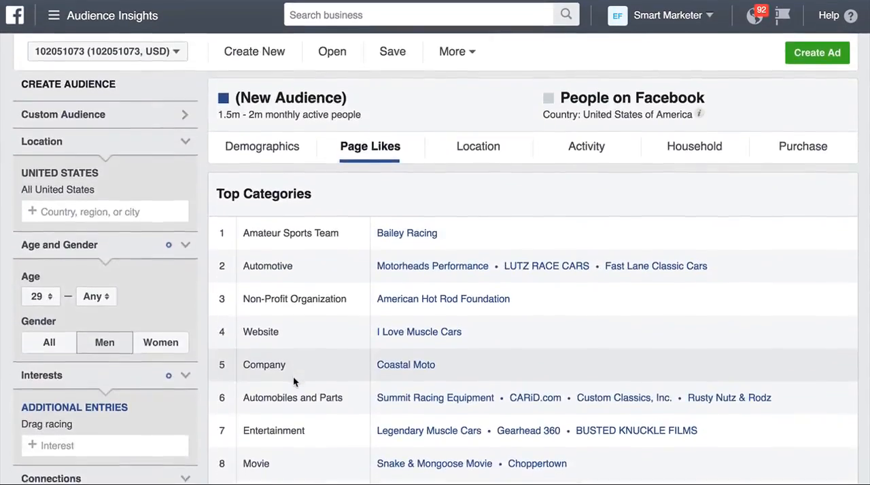
pyautogui.scroll(-5, 294, 382)
pyautogui.scroll(4, 293, 376)
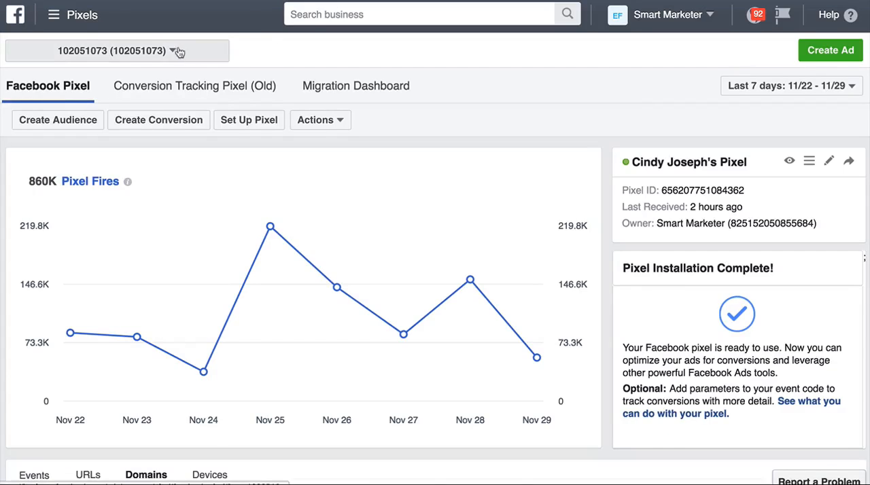
# Step: Go from Pixels to the ad account's Audiences list and start creating a new saved audience
pyautogui.click(55, 21)
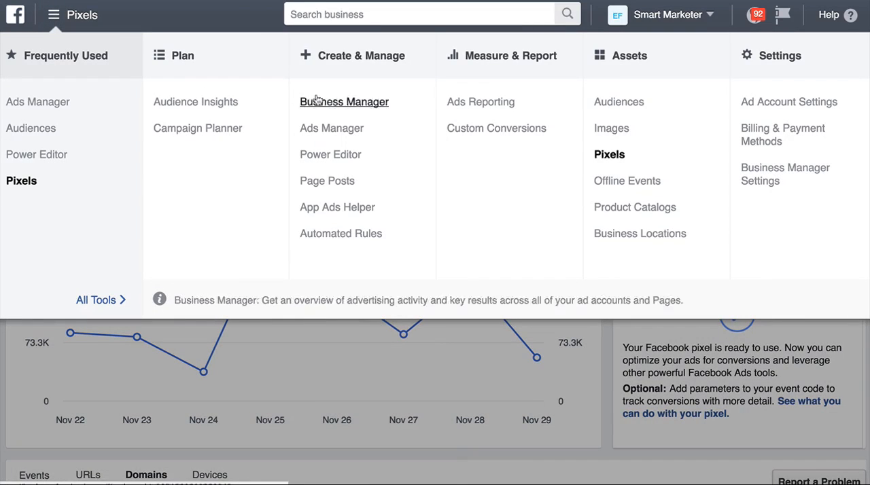
pyautogui.click(632, 103)
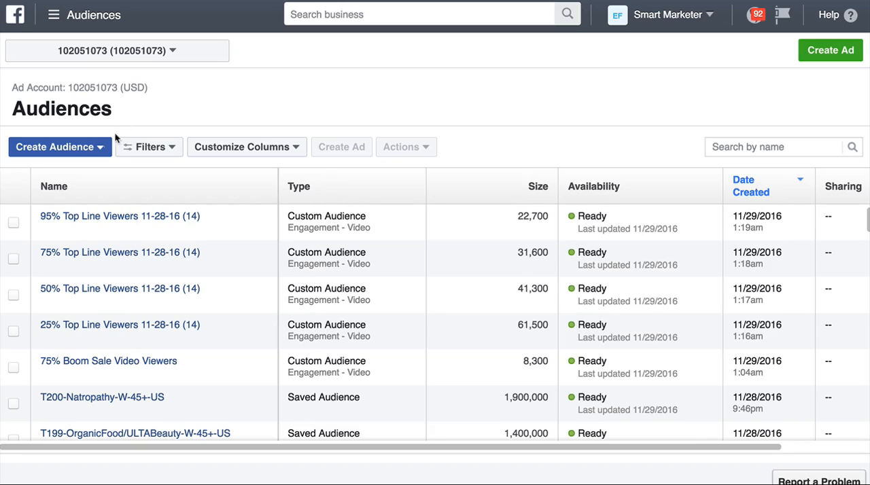
pyautogui.click(80, 148)
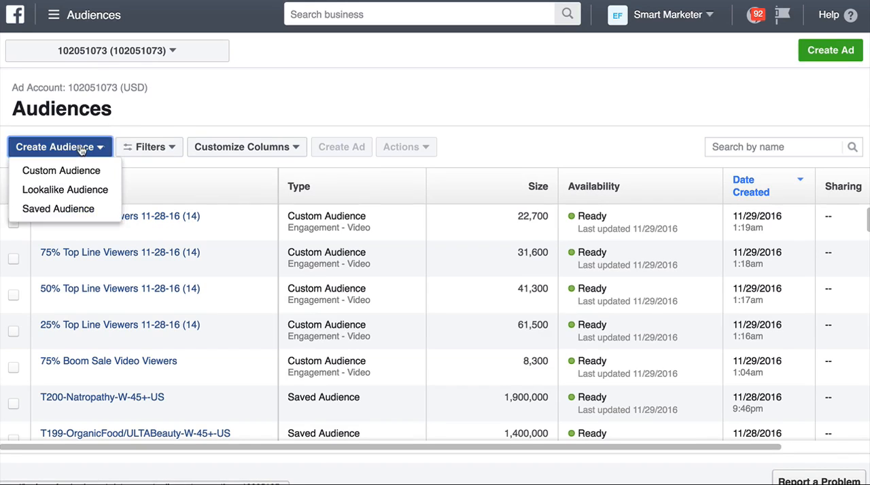
pyautogui.click(72, 211)
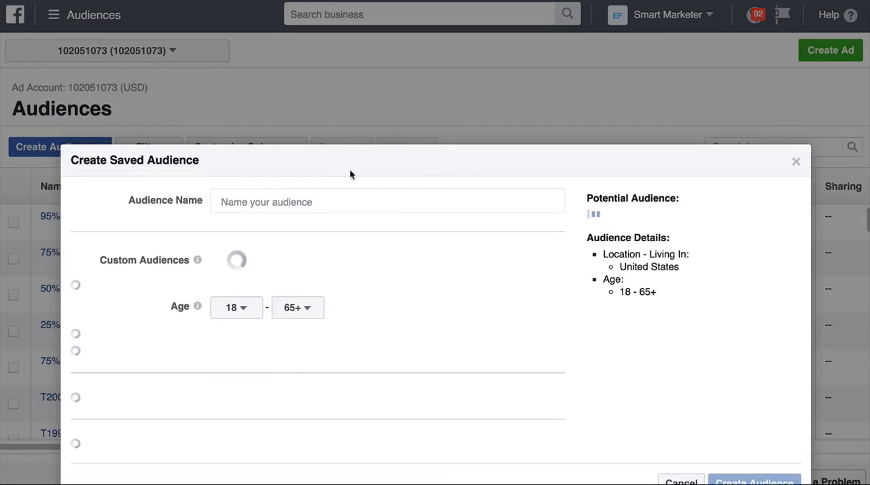
pyautogui.scroll(-3, 392, 213)
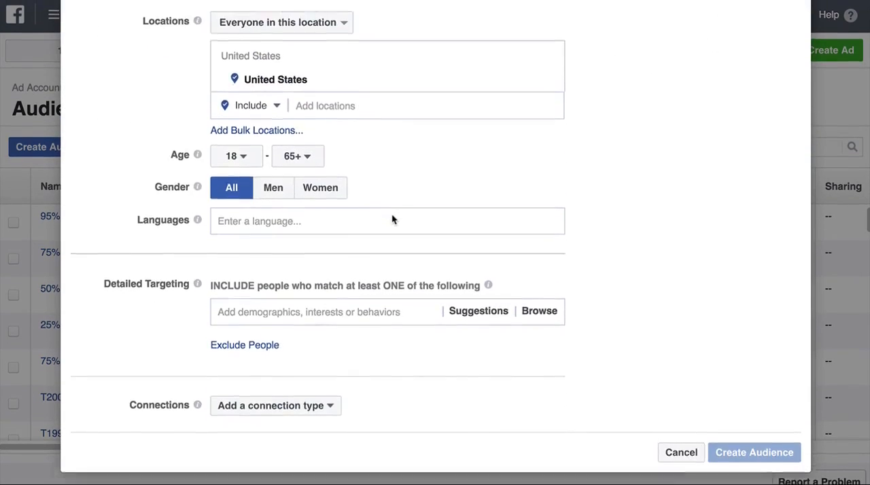
# Step: Name the new saved audience T1-M-USA-Drag-Racing-1
pyautogui.scroll(5, 391, 213)
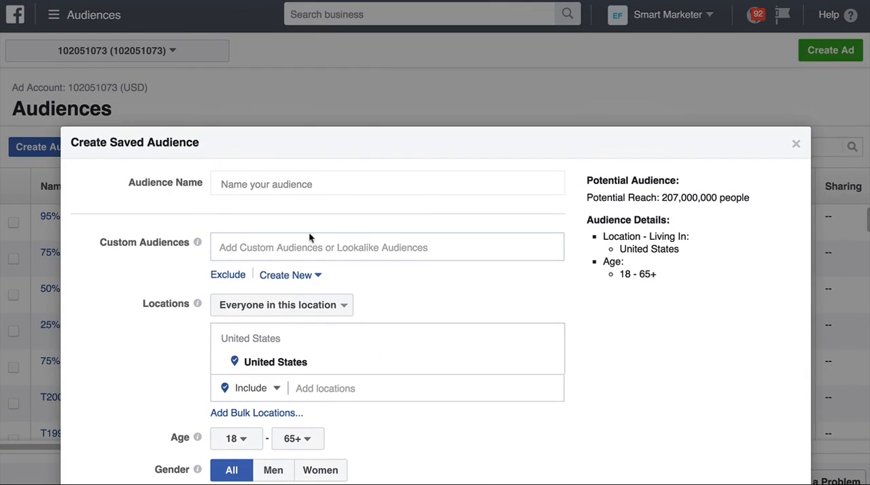
pyautogui.scroll(-2, 310, 236)
pyautogui.scroll(-2, 311, 238)
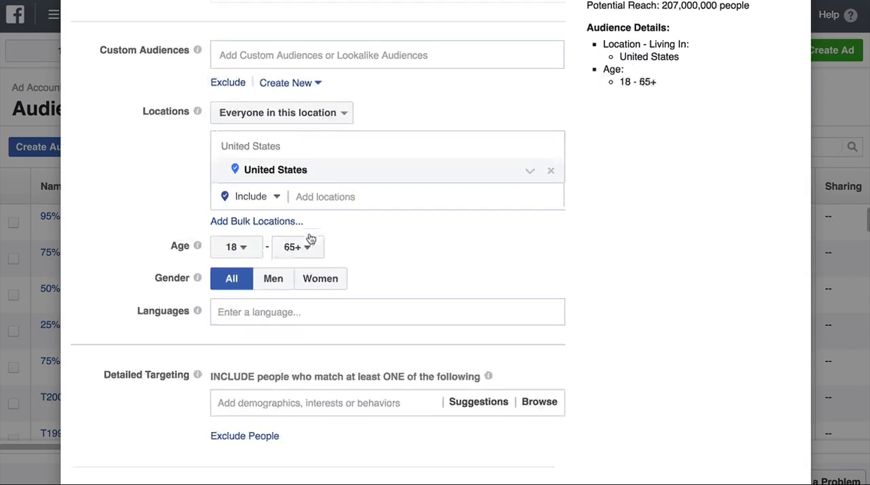
pyautogui.scroll(5, 310, 238)
pyautogui.scroll(-2, 311, 238)
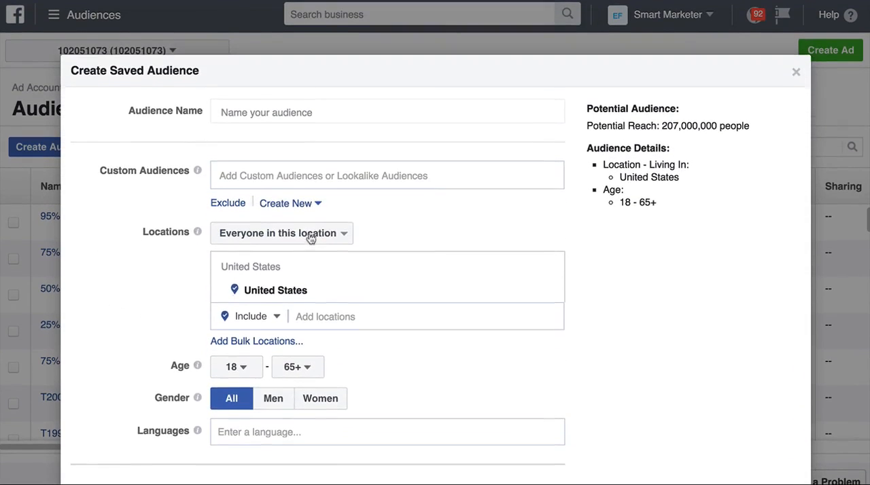
pyautogui.scroll(-1, 299, 129)
pyautogui.click(291, 42)
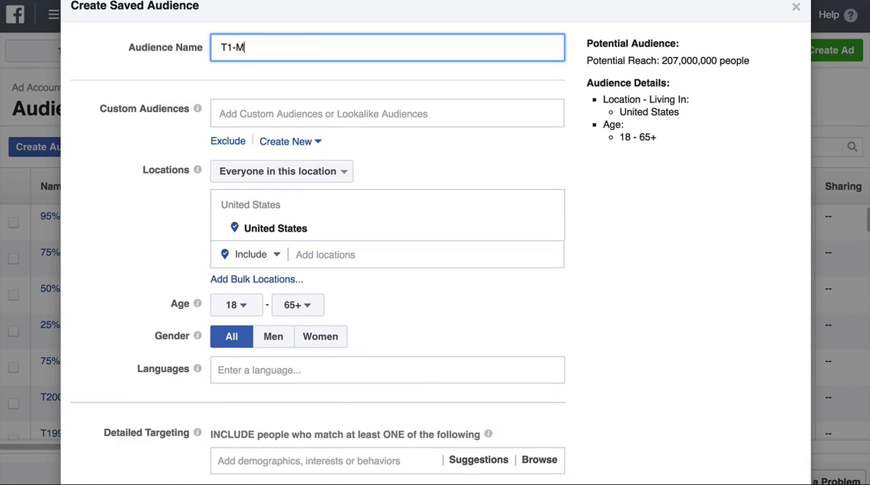
pyautogui.write('T1-M-U')
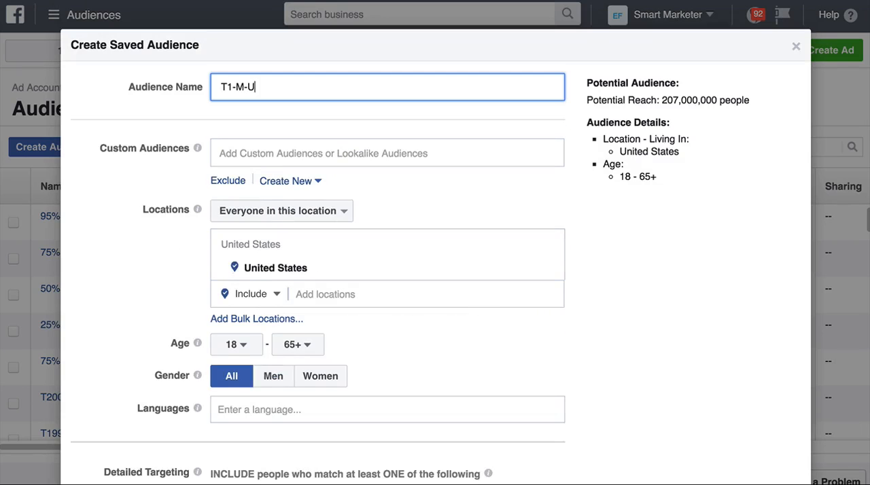
pyautogui.write('SA-Drag-Racing-1')
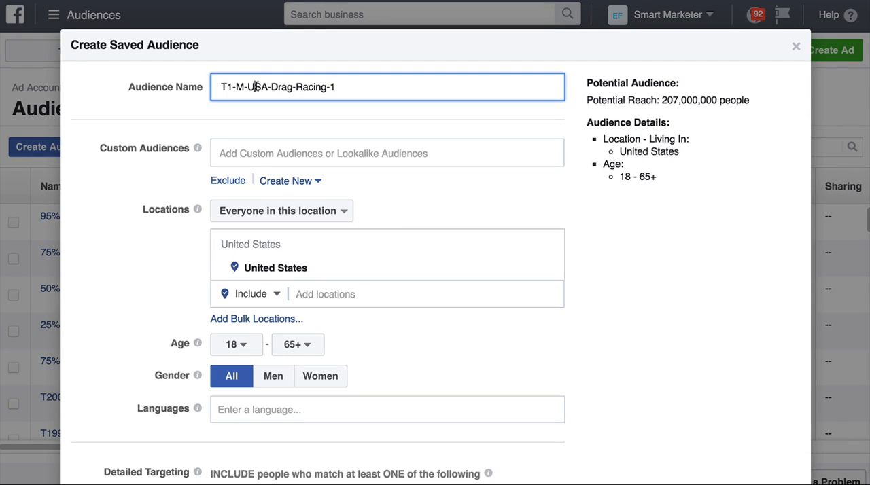
# Step: Change the ending of the audience name so it reads T1-M-USA-Drag-Racing--29+
pyautogui.moveTo(272, 87); pyautogui.dragTo(291, 87)
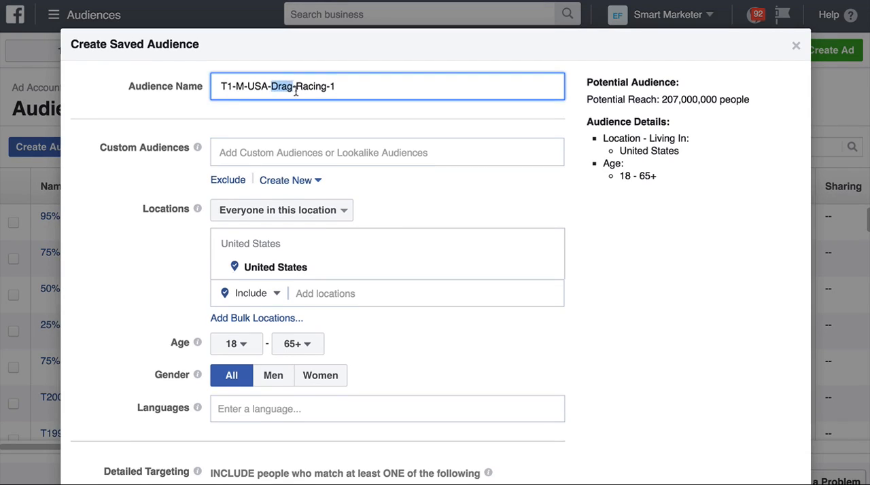
pyautogui.scroll(-1, 278, 88)
pyautogui.click(337, 71)
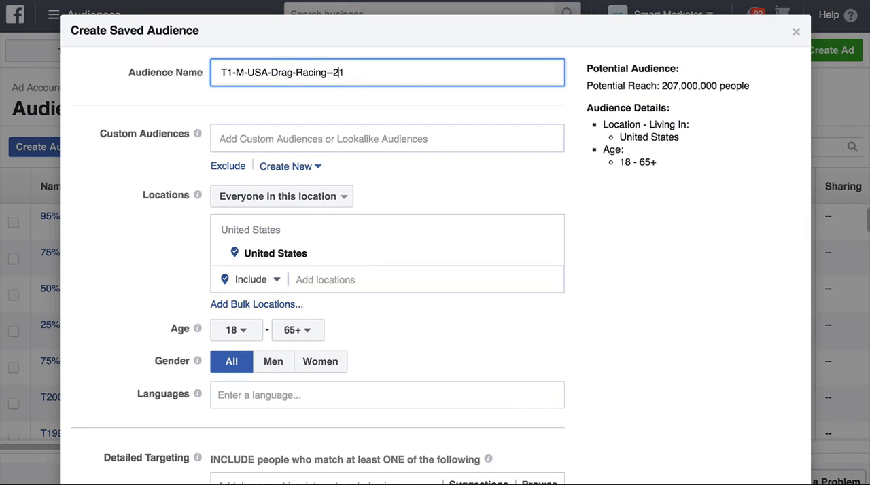
pyautogui.write('201')
pyautogui.press('XF86AudioRaiseVolume')
pyautogui.write('9+')
# Step: Set the saved audience's minimum age to 30 and its gender to Men
pyautogui.scroll(-3, 304, 103)
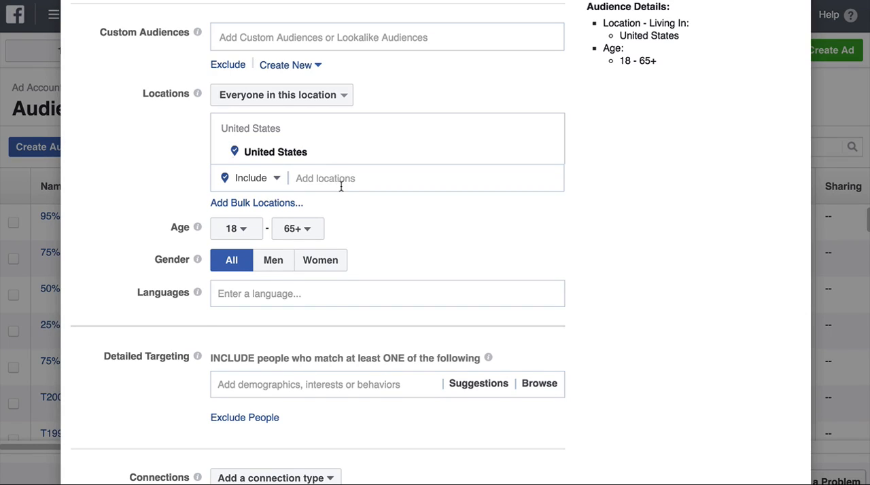
pyautogui.click(233, 229)
pyautogui.scroll(-3, 252, 350)
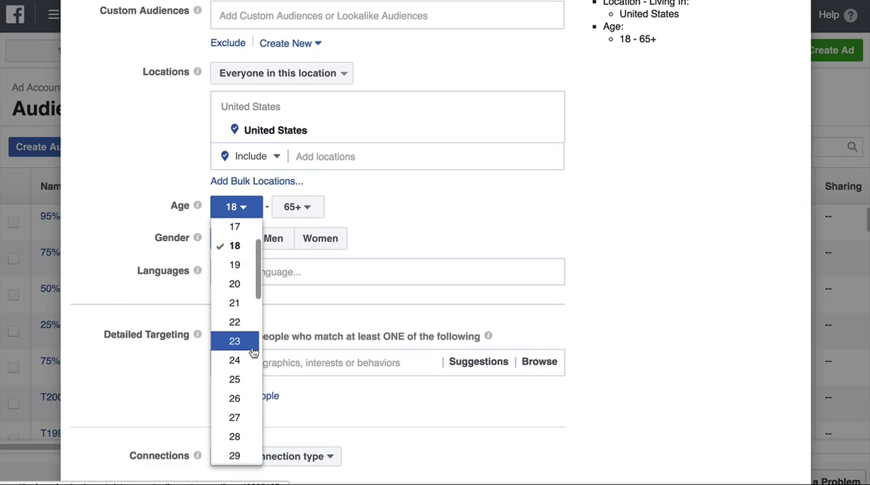
pyautogui.click(244, 396)
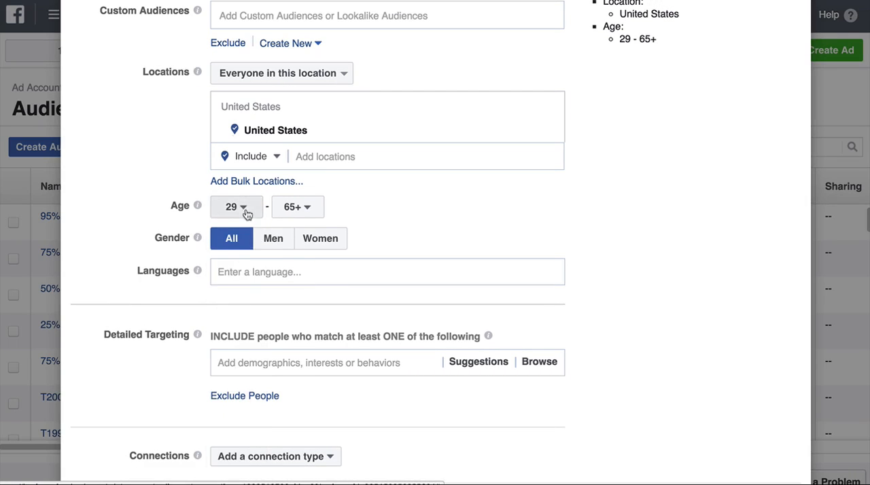
pyautogui.click(244, 208)
pyautogui.scroll(-4, 239, 340)
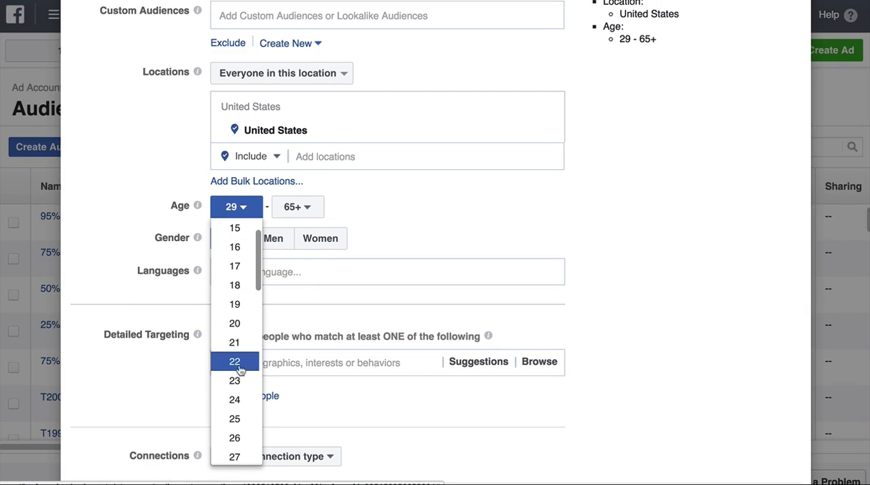
pyautogui.scroll(-1, 237, 413)
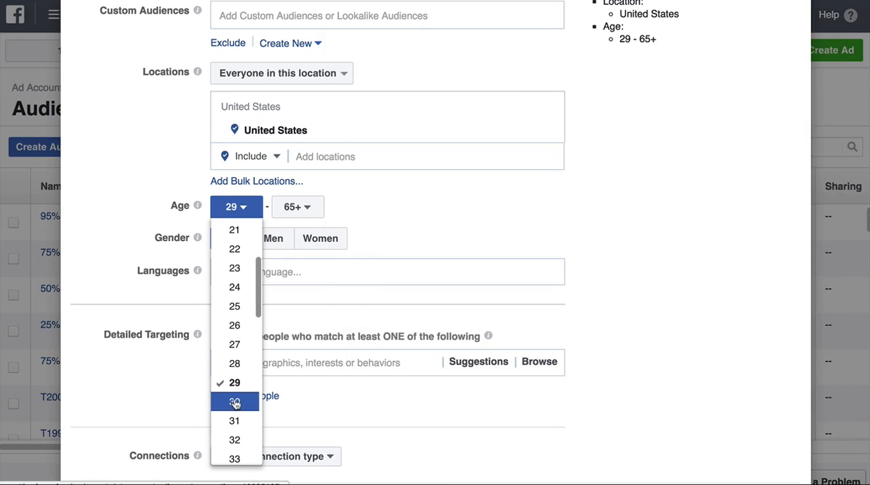
pyautogui.click(234, 403)
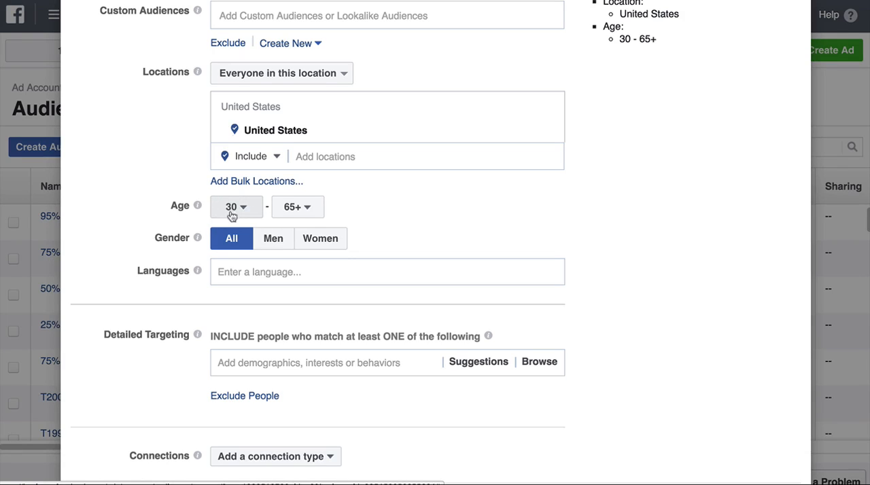
pyautogui.click(274, 238)
# Step: Switch to Audience Insights and copy the page name Murder Nova from the drag racing audience's page likes
pyautogui.scroll(-1, 279, 252)
pyautogui.scroll(-1, 278, 252)
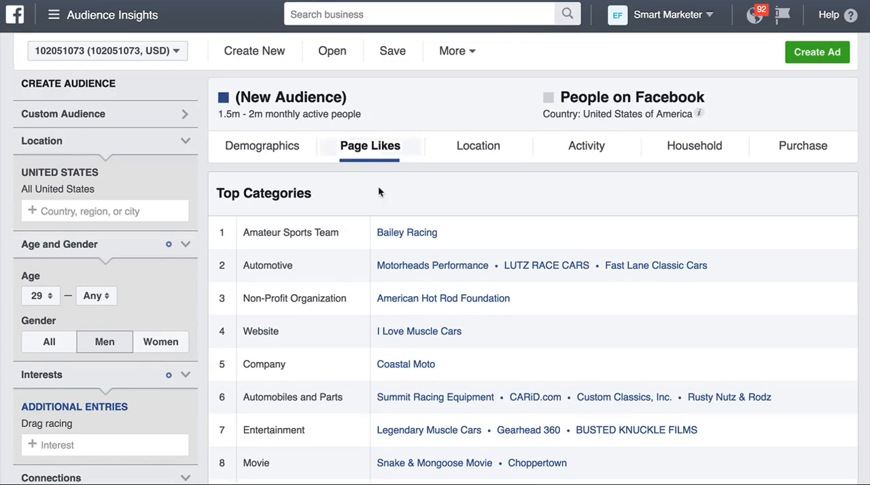
pyautogui.scroll(-1, 130, 196)
pyautogui.scroll(-3, 129, 197)
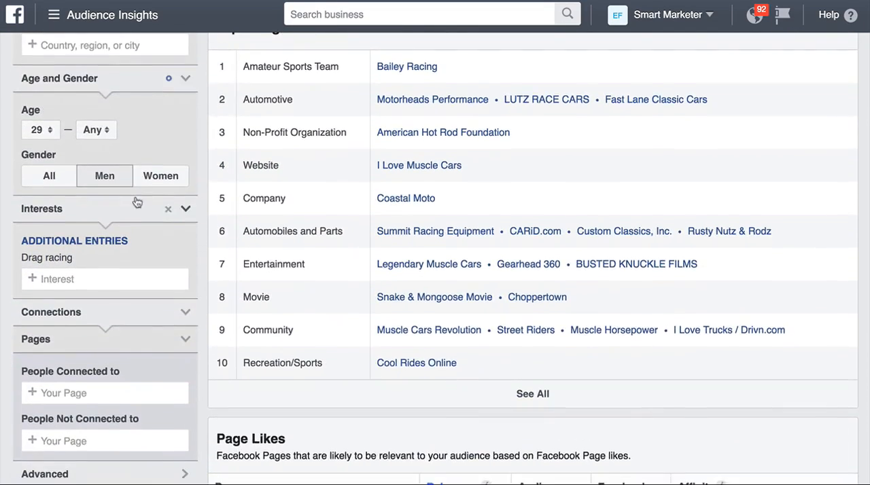
pyautogui.scroll(3, 136, 200)
pyautogui.scroll(-3, 54, 317)
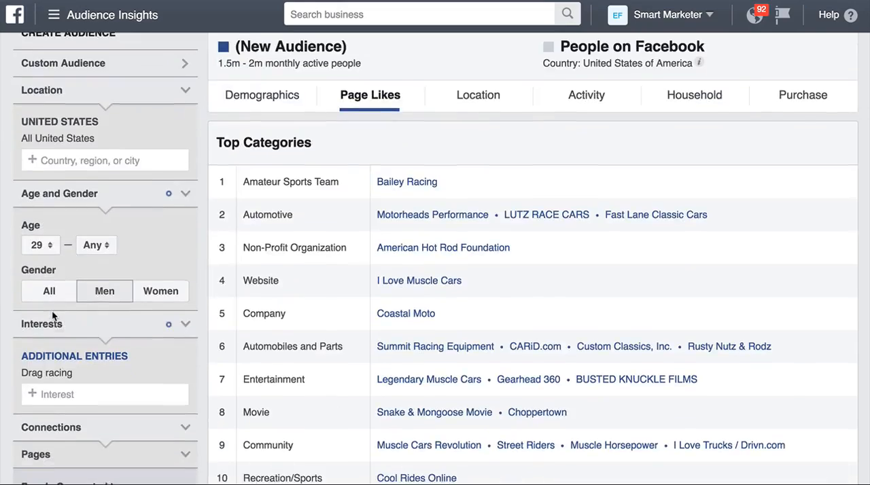
pyautogui.scroll(1, 360, 191)
pyautogui.scroll(-5, 360, 193)
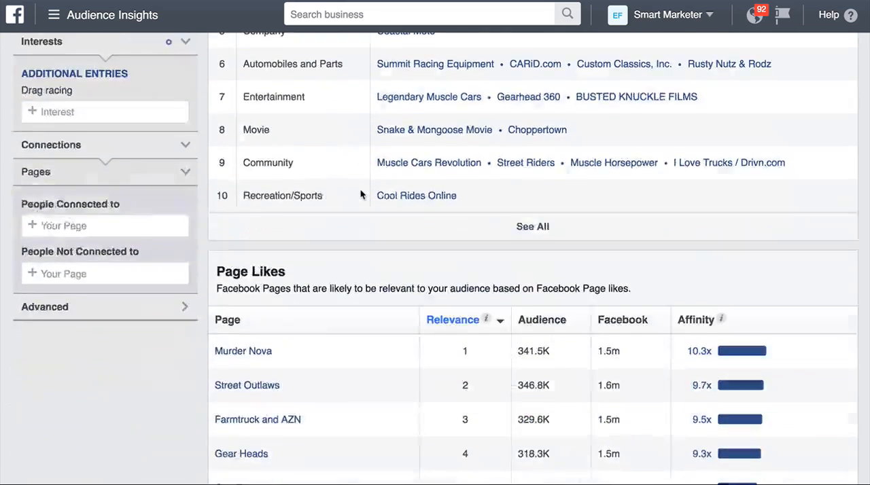
pyautogui.moveTo(271, 244)
pyautogui.moveTo(272, 244); pyautogui.dragTo(216, 245)
pyautogui.hotkey('ctrl', 'c')
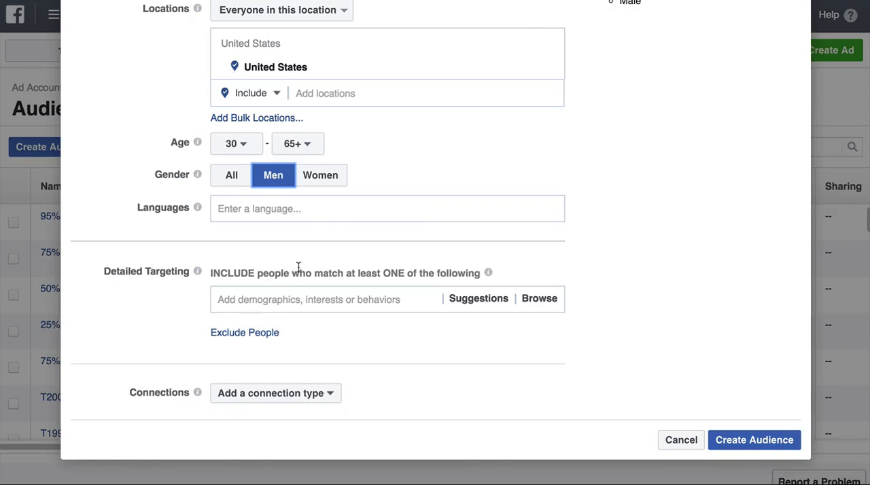
# Step: Return to the saved audience and add Murder Nova as an interest under detailed targeting
pyautogui.click(298, 267)
pyautogui.click(295, 292)
pyautogui.hotkey('ctrl', 'v')
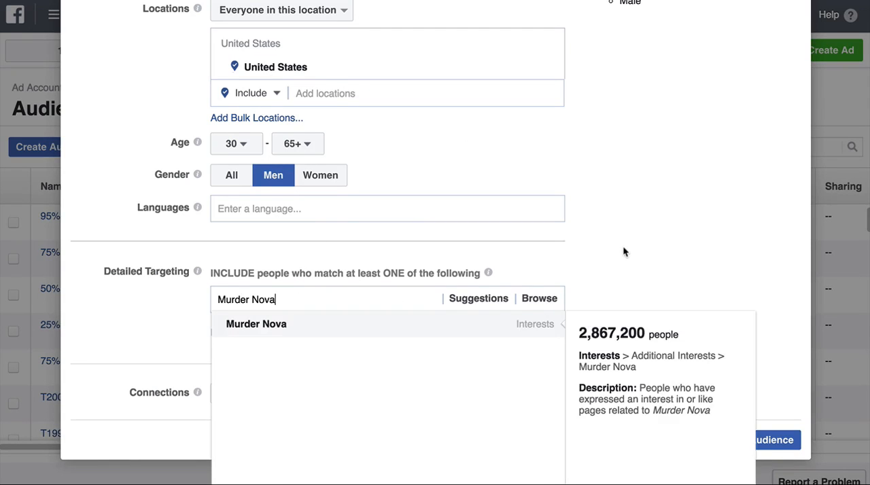
pyautogui.scroll(-1, 622, 249)
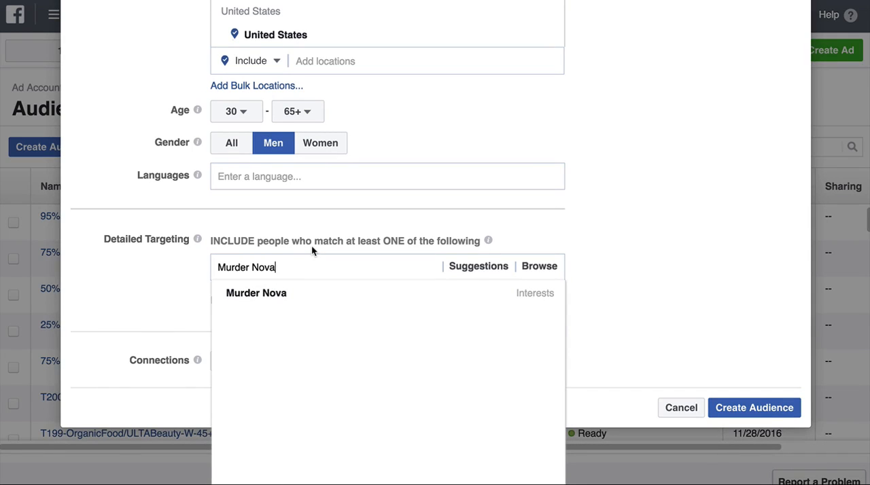
pyautogui.click(281, 295)
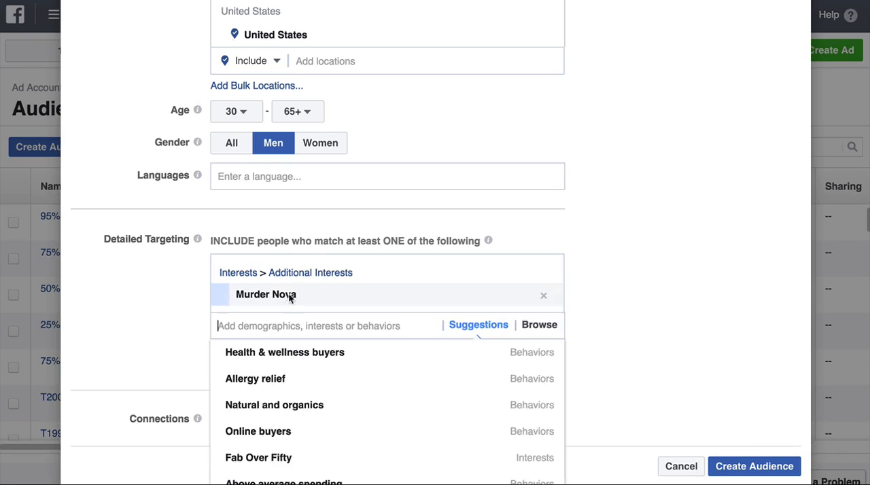
pyautogui.click(685, 215)
# Step: Check the saved audience's potential reach and its age, gender and interest details
pyautogui.scroll(6, 685, 216)
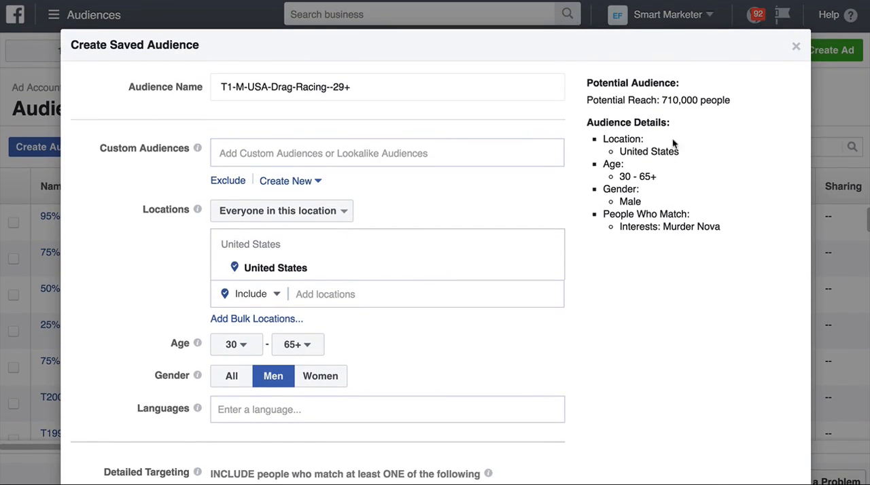
pyautogui.moveTo(661, 98); pyautogui.dragTo(698, 97)
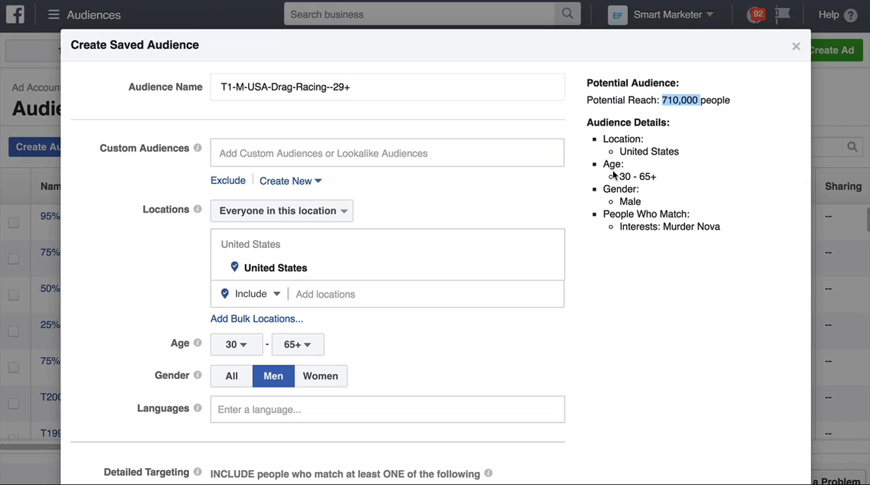
pyautogui.moveTo(613, 175); pyautogui.dragTo(653, 177)
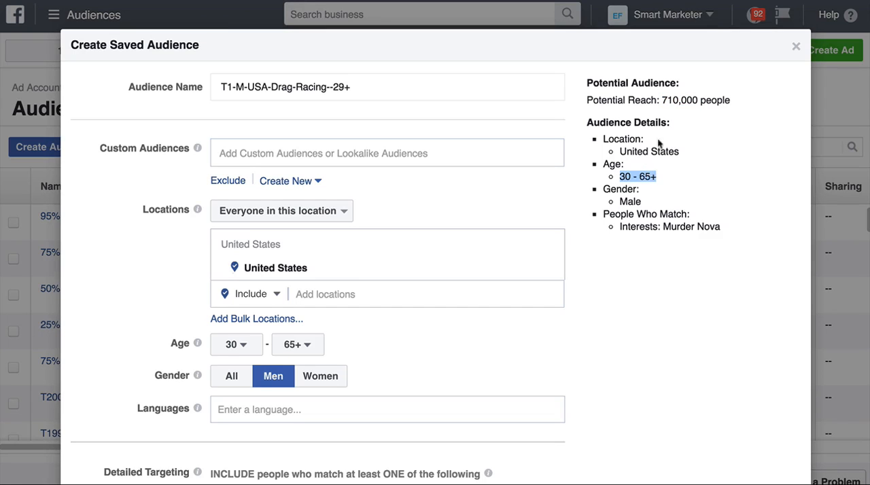
pyautogui.scroll(-5, 561, 212)
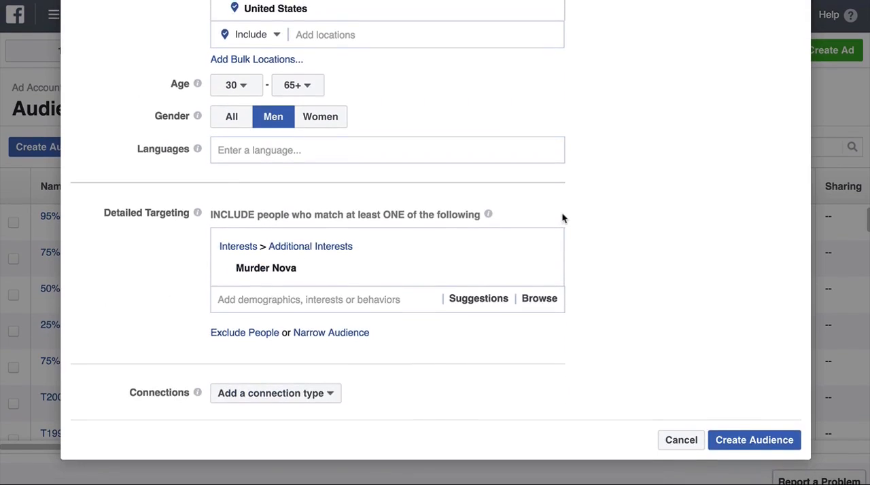
pyautogui.scroll(4, 631, 171)
pyautogui.scroll(2, 631, 170)
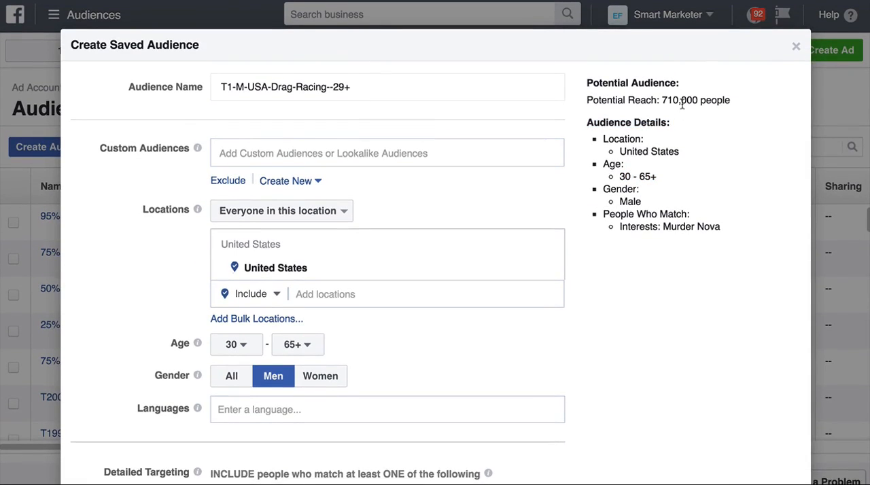
pyautogui.tripleClick(681, 101)
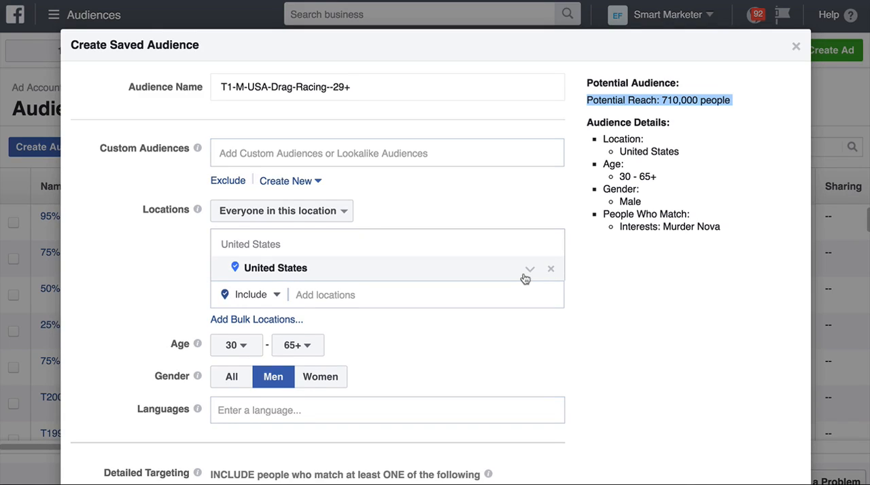
# Step: Narrow the detailed targeting with an additional MUST ALSO match condition
pyautogui.scroll(-3, 502, 343)
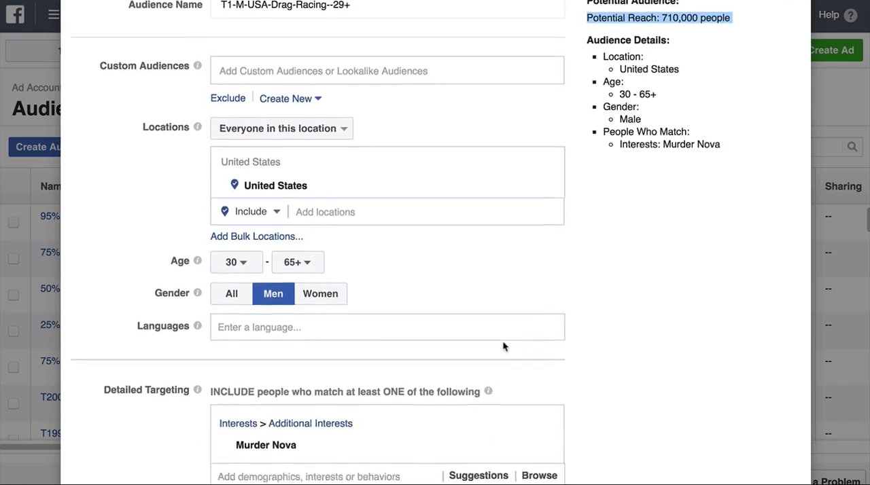
pyautogui.scroll(-1, 380, 367)
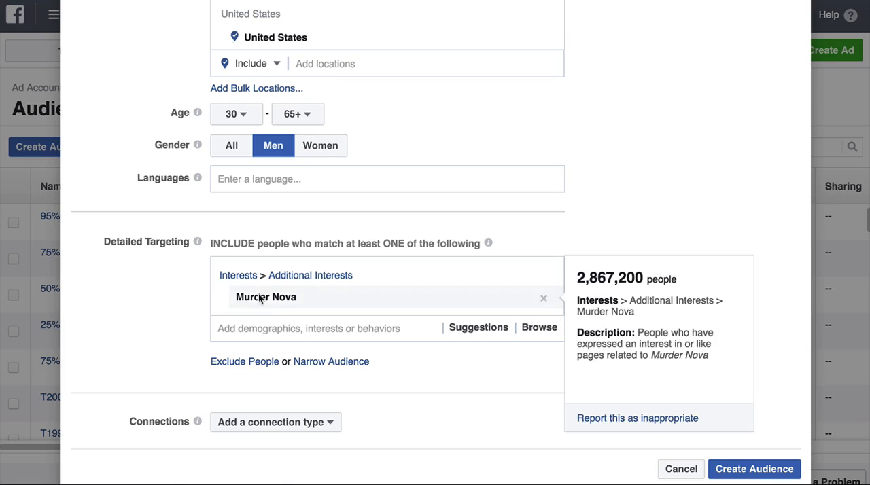
pyautogui.click(346, 362)
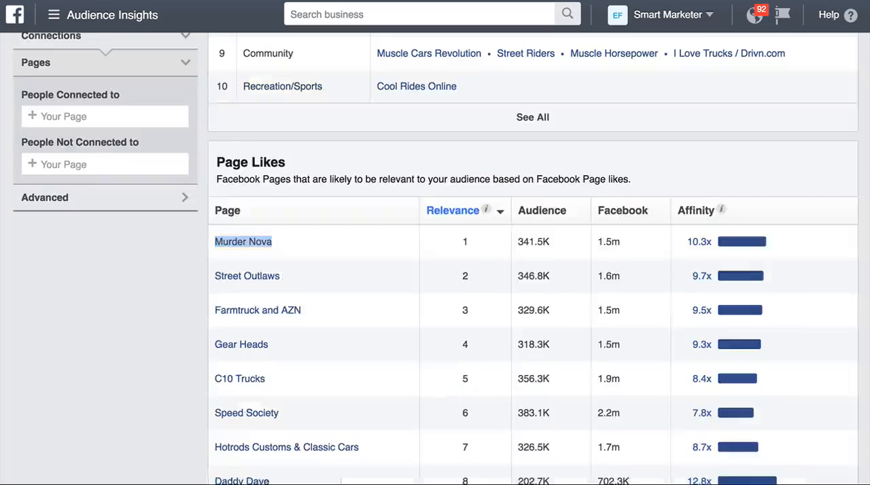
# Step: Copy the page name Street Outlaws from the page likes in Audience Insights for the saved audience's MUST ALSO match condition
pyautogui.moveTo(280, 267); pyautogui.dragTo(213, 266)
pyautogui.hotkey('ctrl', 'c')
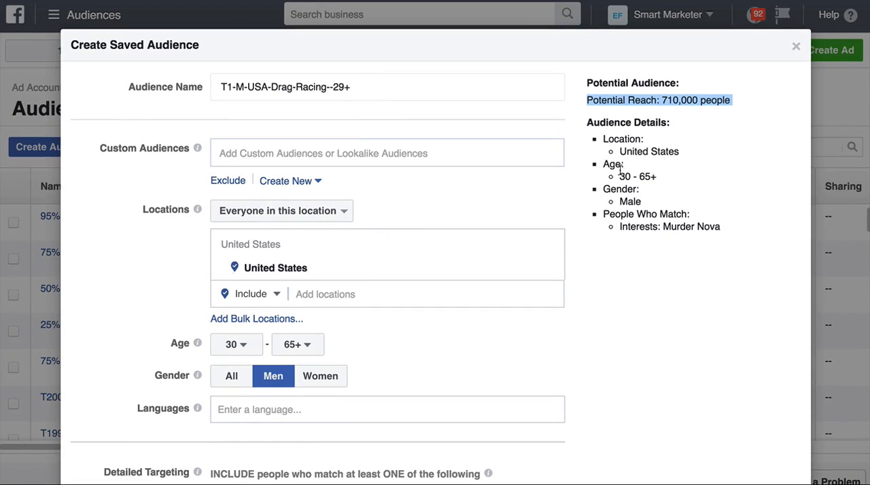
pyautogui.scroll(-5, 540, 181)
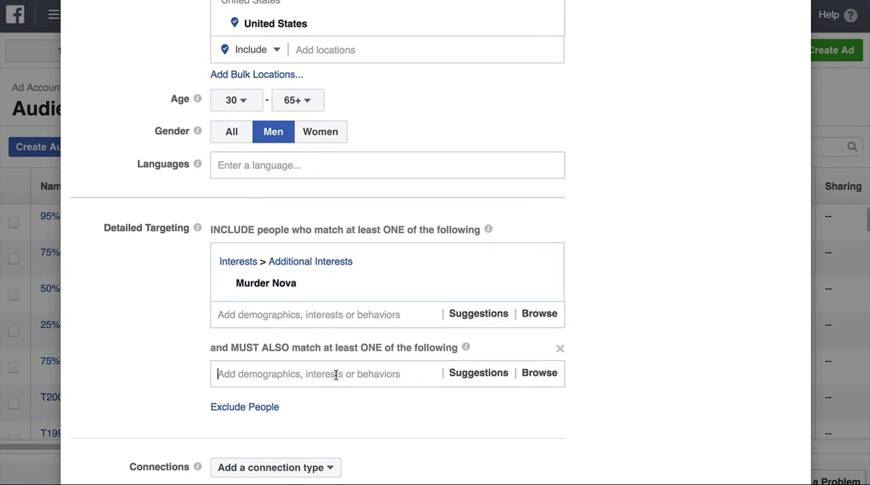
pyautogui.click(335, 375)
pyautogui.write('Murder Nova')
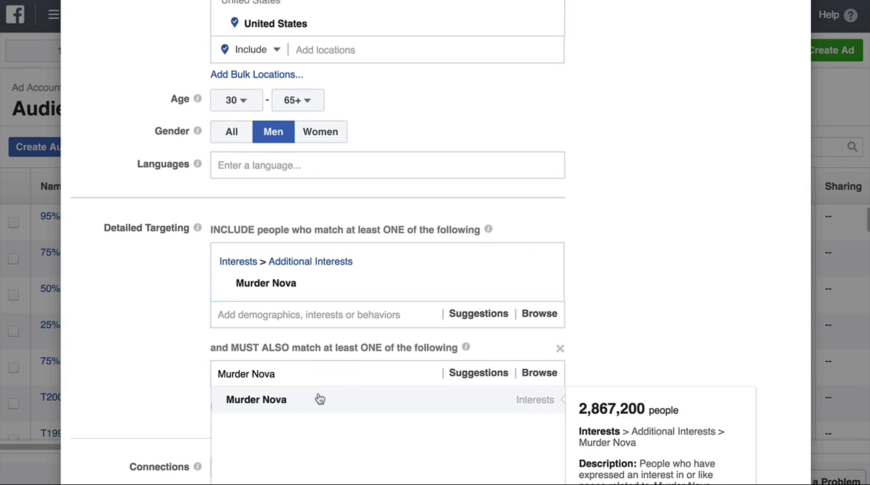
pyautogui.tripleClick(314, 374)
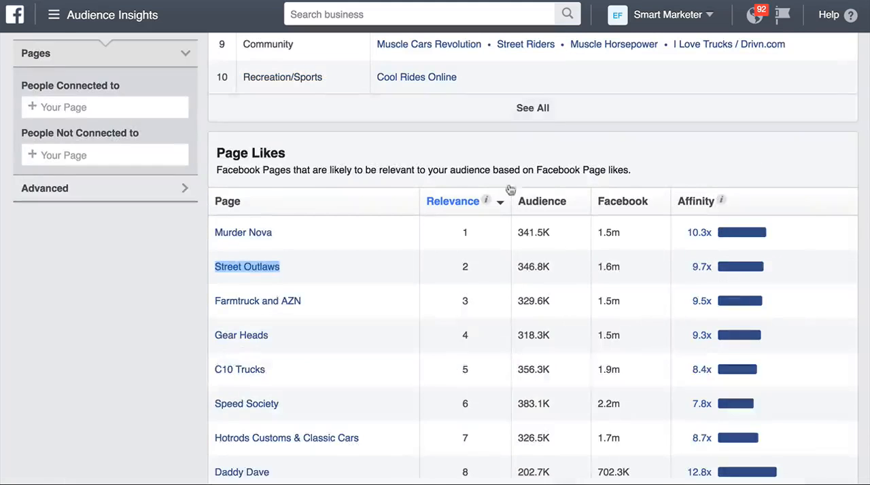
pyautogui.scroll(-2, 293, 154)
pyautogui.click(293, 154)
pyautogui.tripleClick(292, 161)
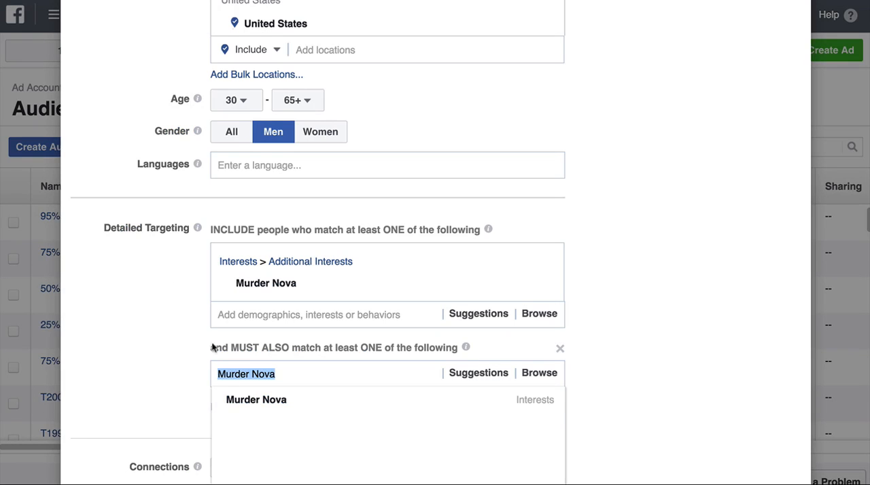
# Step: Add Street Outlaws as an interest in the MUST ALSO match condition of the saved audience's detailed targeting
pyautogui.hotkey('ctrl', 'v')
pyautogui.click(589, 293)
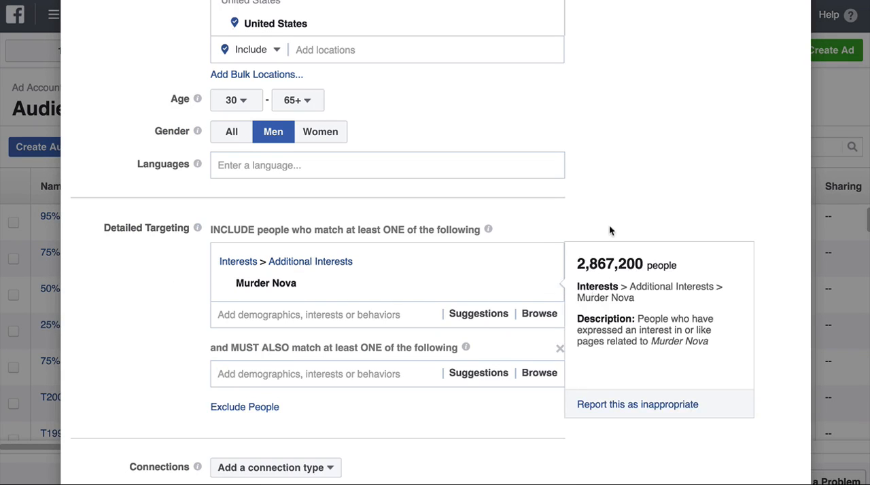
pyautogui.scroll(-2, 609, 228)
pyautogui.click(341, 303)
pyautogui.press('super+v')
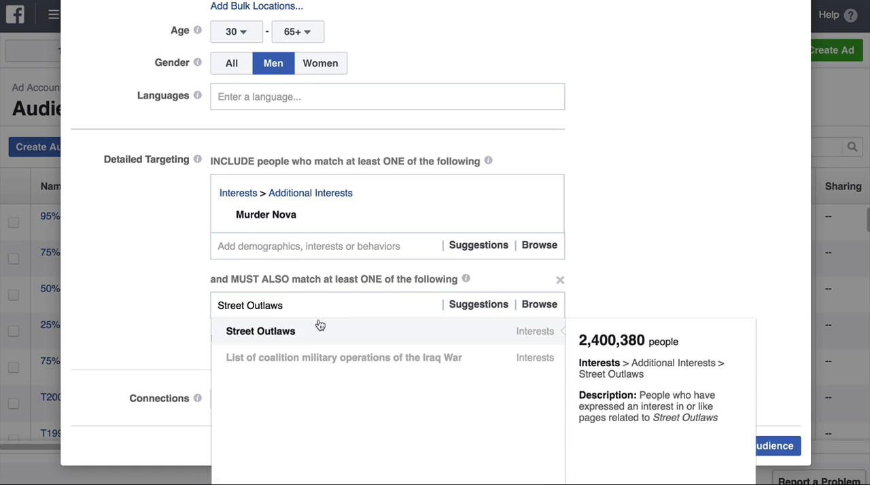
pyautogui.click(315, 331)
# Step: Check the saved audience's potential reach and review its layered Murder Nova and Street Outlaws interests
pyautogui.scroll(5, 675, 182)
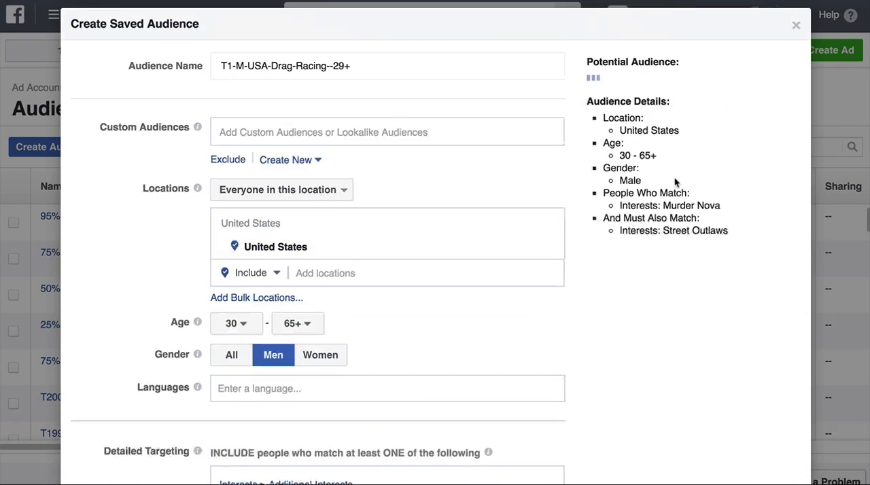
pyautogui.tripleClick(675, 100)
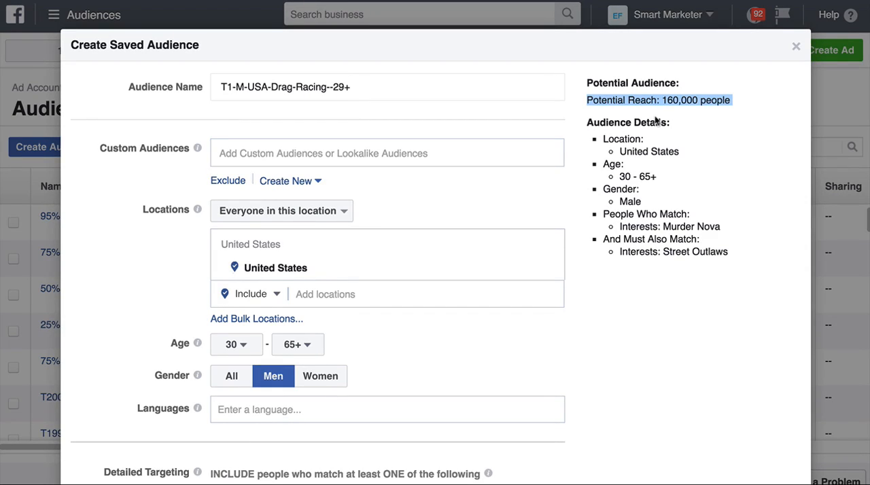
pyautogui.tripleClick(697, 107)
pyautogui.tripleClick(693, 95)
pyautogui.scroll(-3, 527, 261)
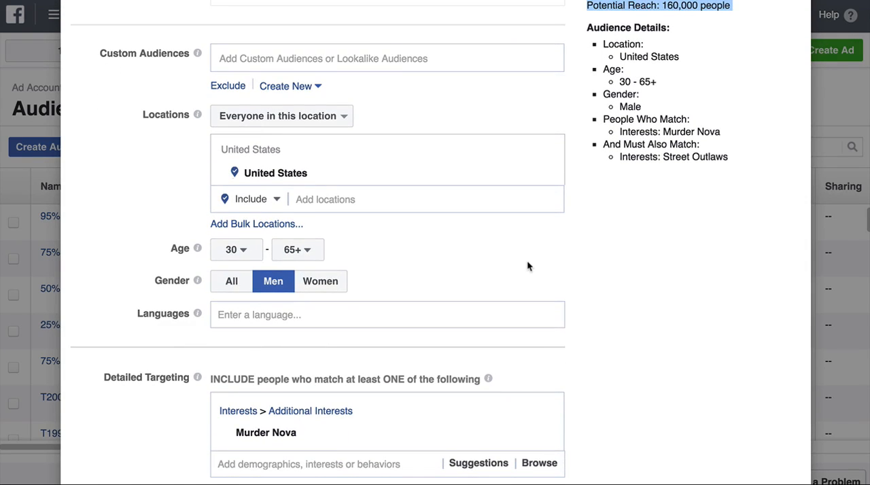
pyautogui.scroll(-5, 527, 261)
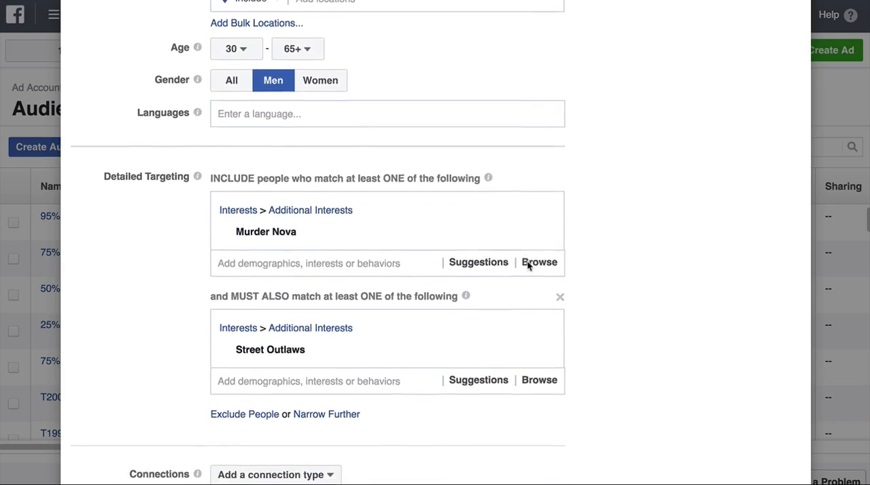
pyautogui.scroll(7, 527, 266)
# Step: Copy the page name Farmtruck and AZN from Audience Insights and add it as an interest in a second MUST ALSO match condition
pyautogui.scroll(-2, 527, 265)
pyautogui.scroll(-7, 527, 266)
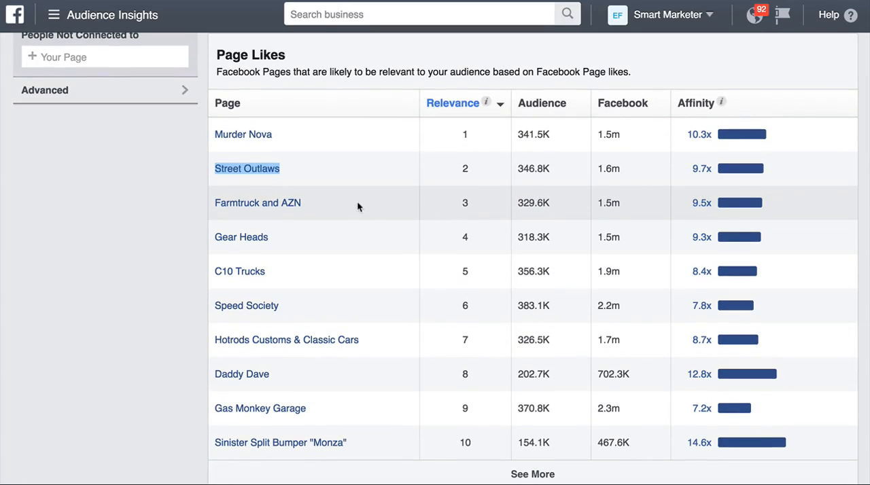
pyautogui.moveTo(313, 203); pyautogui.dragTo(213, 203)
pyautogui.hotkey('ctrl', 'c')
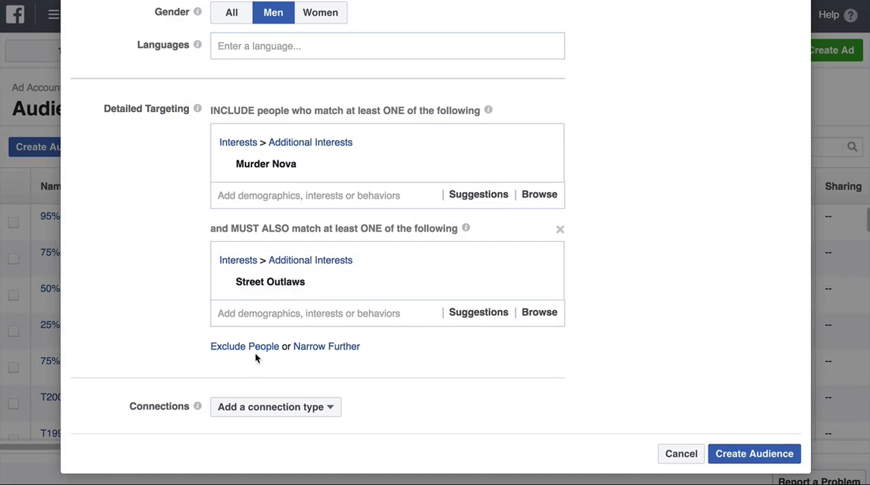
pyautogui.click(318, 347)
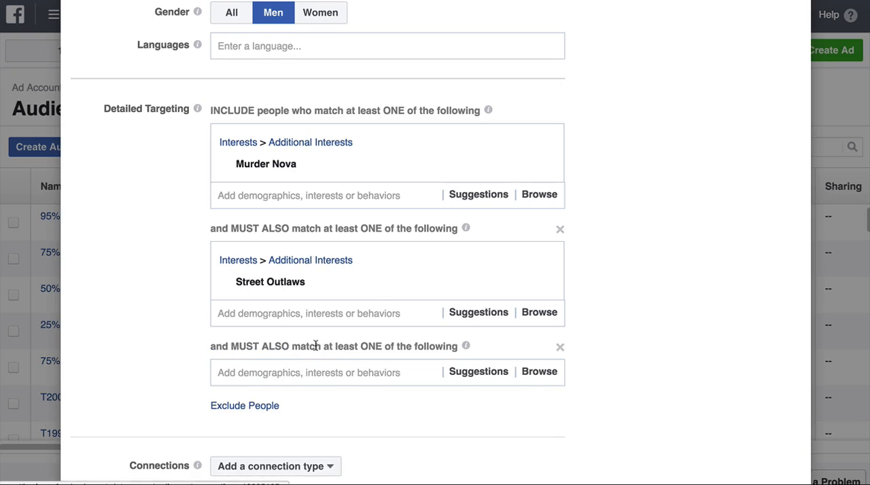
pyautogui.scroll(-1, 309, 348)
pyautogui.click(308, 316)
pyautogui.hotkey('ctrl', 'v')
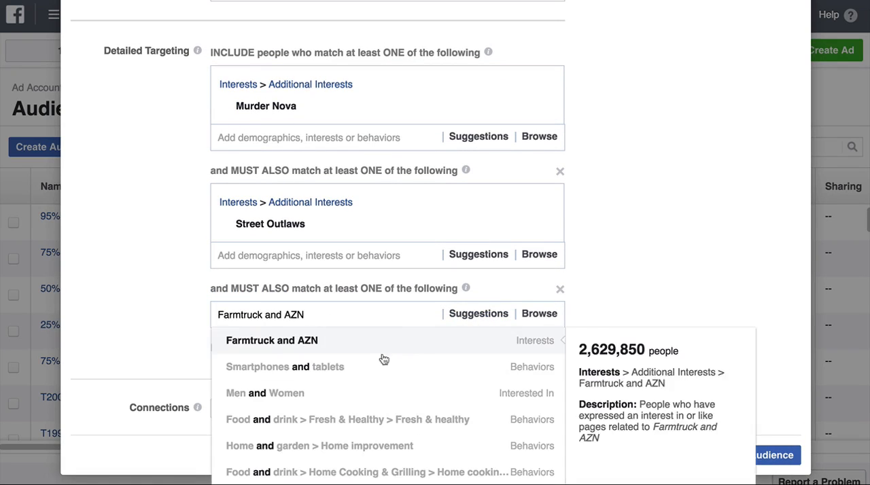
pyautogui.click(379, 346)
# Step: Review the saved audience's potential reach and three layered interests, and compare them with the page likes in Audience Insights
pyautogui.scroll(6, 677, 242)
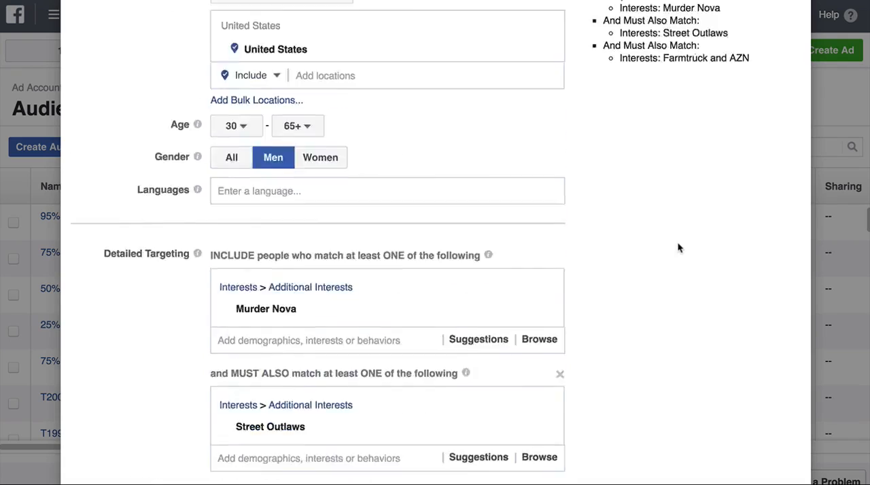
pyautogui.scroll(-5, 676, 90)
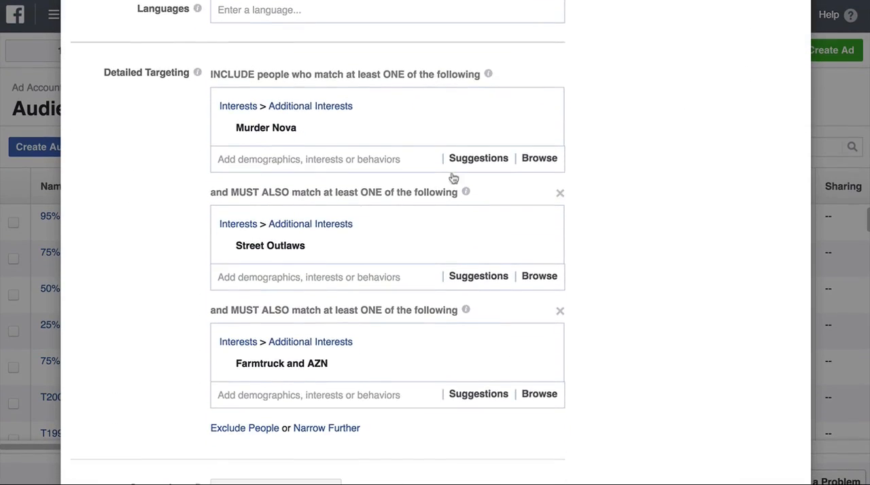
pyautogui.scroll(5, 346, 162)
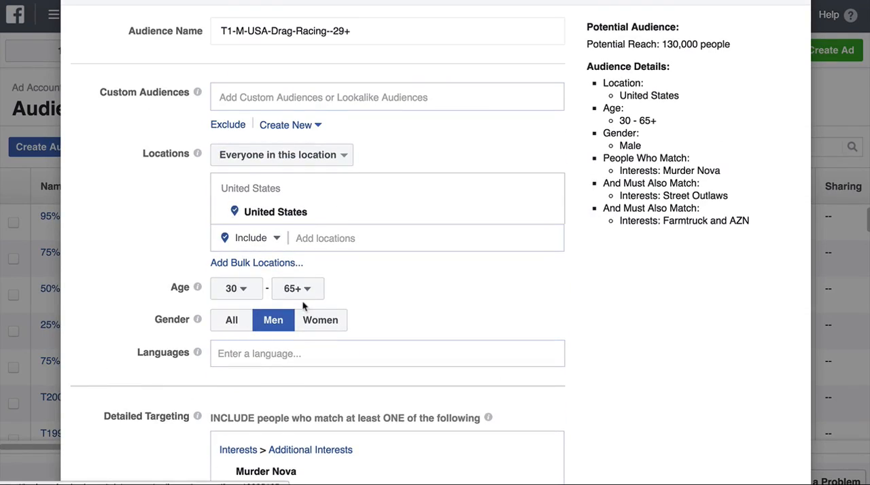
pyautogui.scroll(-3, 303, 307)
pyautogui.scroll(-2, 303, 306)
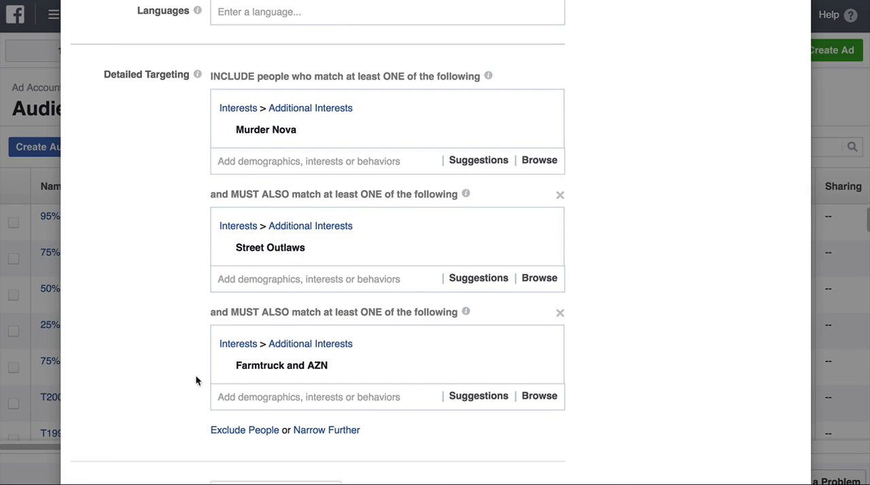
pyautogui.moveTo(312, 366)
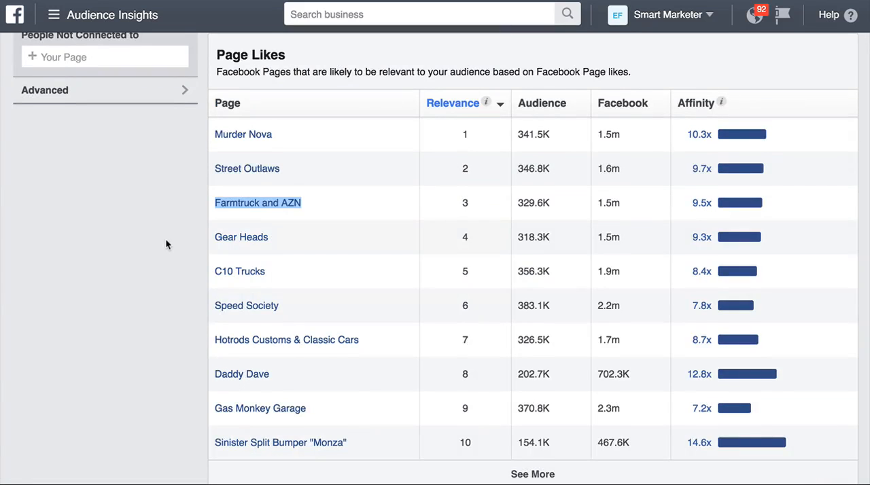
pyautogui.scroll(3, 165, 239)
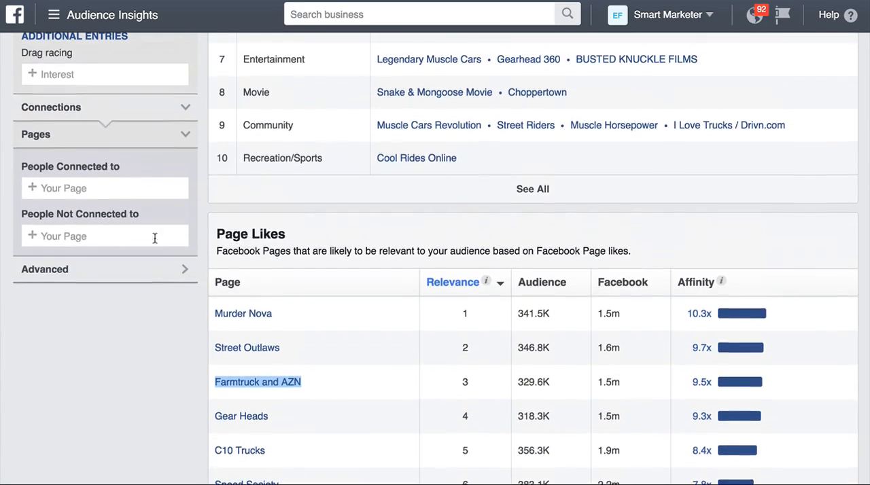
pyautogui.scroll(1, 78, 136)
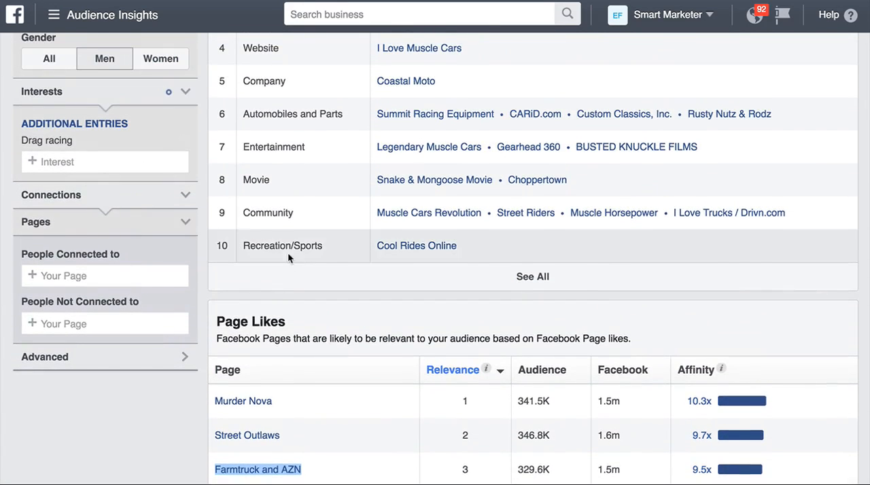
pyautogui.scroll(-2, 292, 252)
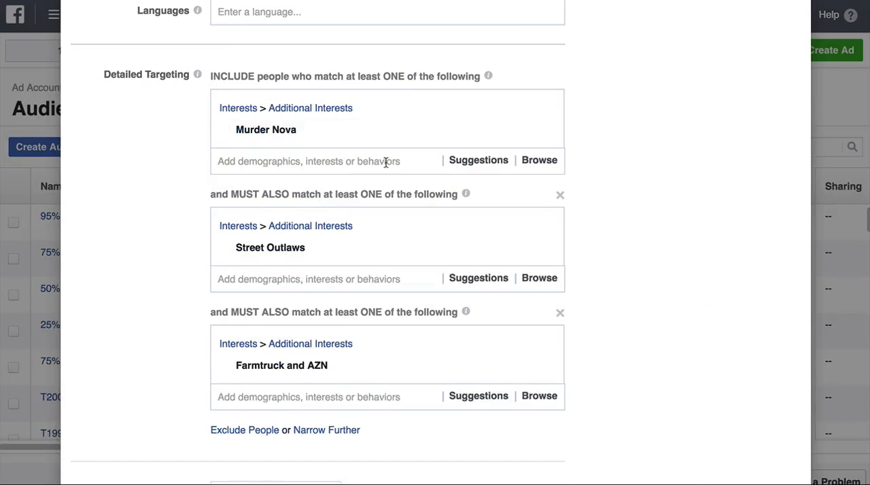
pyautogui.scroll(5, 385, 162)
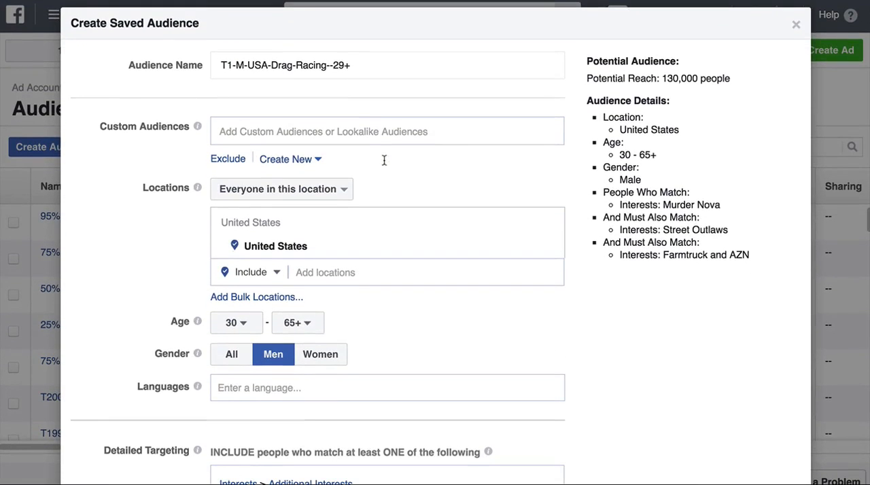
# Step: Rename the saved audience as T1-M-USA-Drag-Racing-1-29+ and create it
pyautogui.click(323, 65)
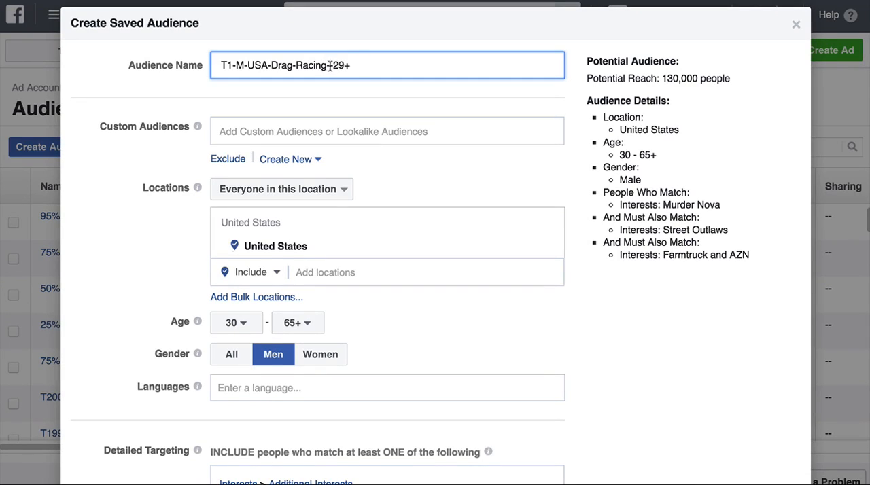
pyautogui.write('1-')
pyautogui.scroll(-10, 350, 94)
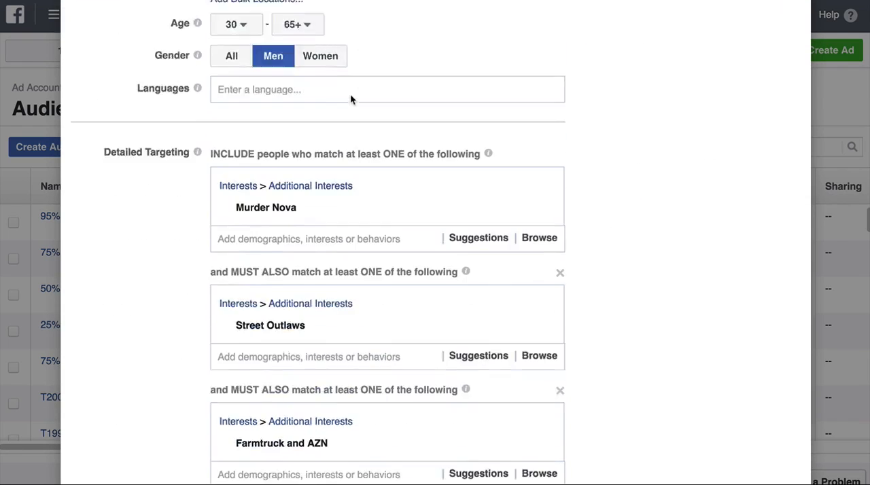
pyautogui.click(720, 440)
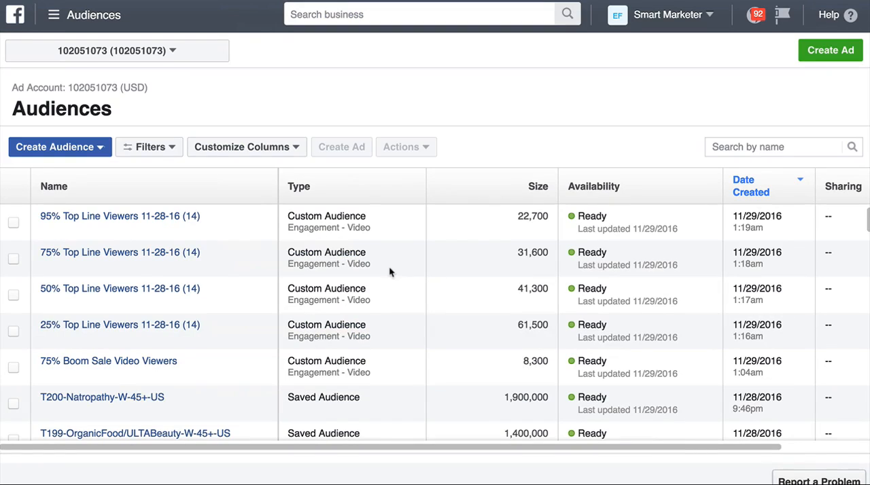
# Step: Check the size and details of the T1-M-USA-Drag-Racing-1-29+ audience, and delete it from the audience list
pyautogui.moveTo(108, 210)
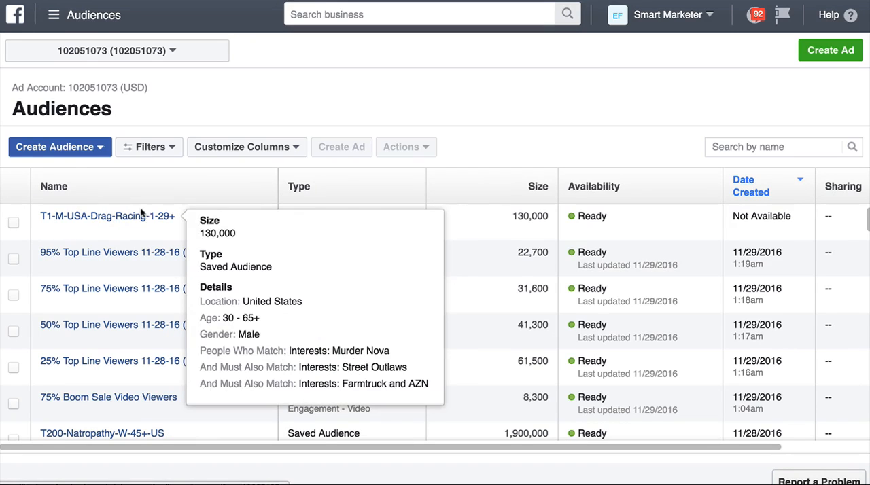
pyautogui.doubleClick(525, 216)
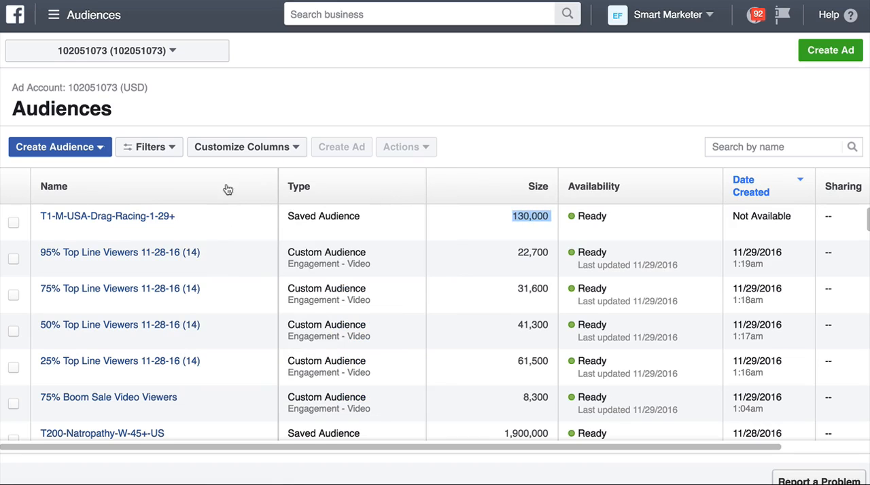
pyautogui.click(13, 223)
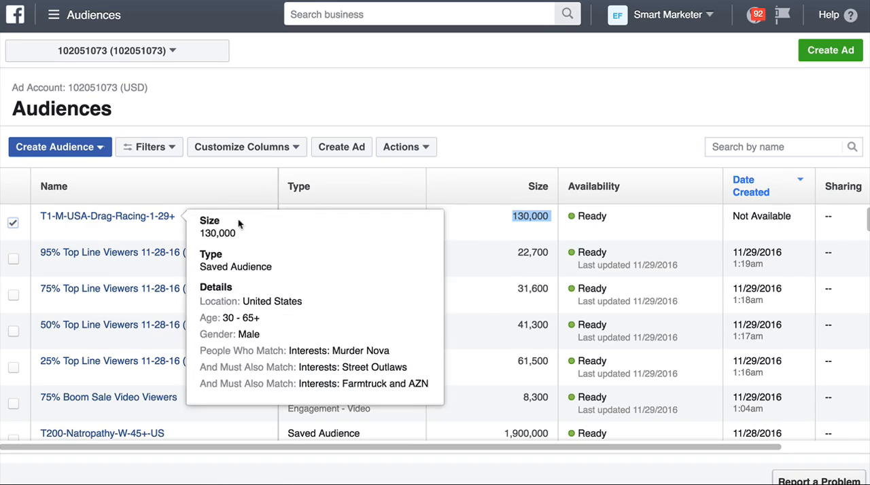
pyautogui.click(407, 149)
pyautogui.click(409, 242)
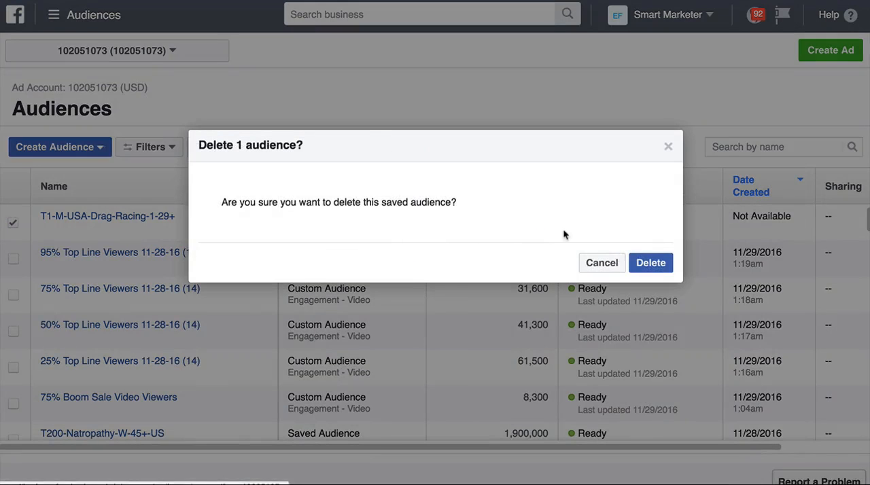
pyautogui.click(643, 264)
# Step: Start a new saved audience and name it T2-M-New-York-California-29+-Drag-Racing-2
pyautogui.click(93, 156)
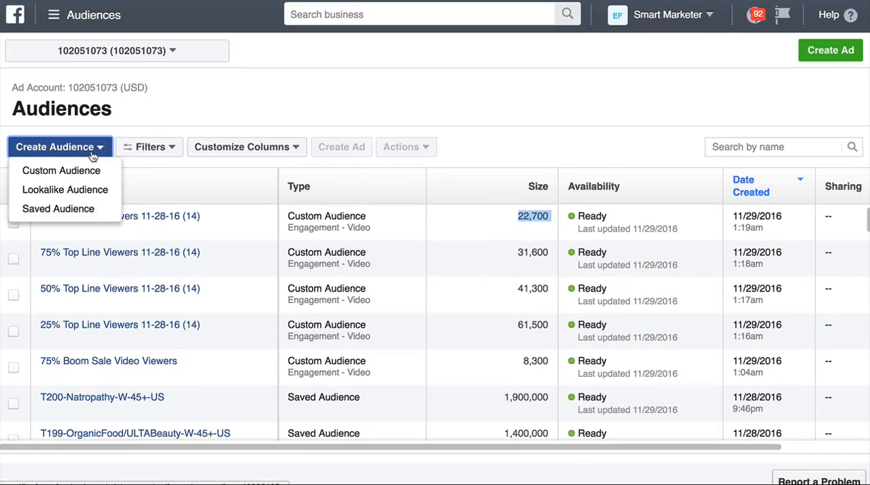
pyautogui.click(68, 208)
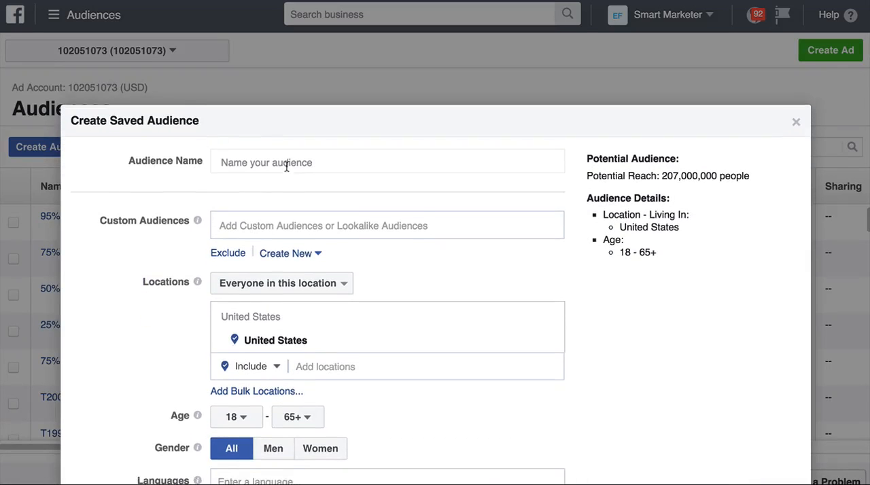
pyautogui.click(288, 146)
pyautogui.write('T2-')
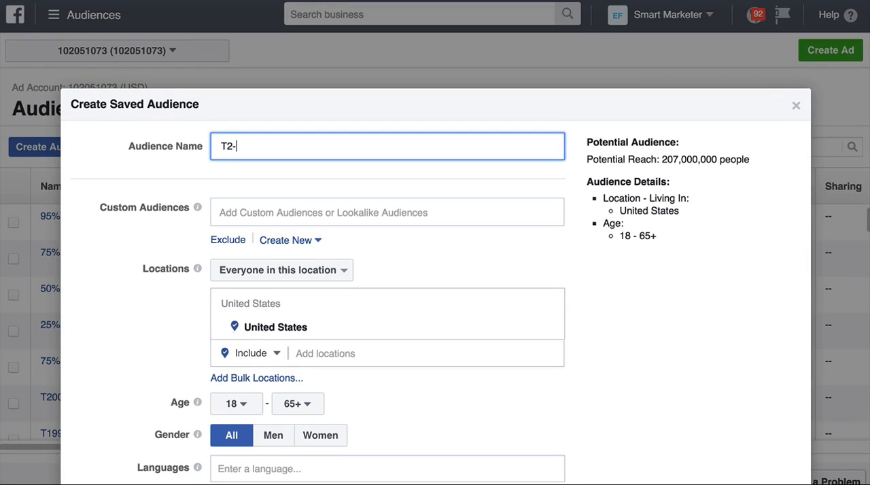
pyautogui.write('M-=2')
pyautogui.write('NEw')
pyautogui.write('-York-')
pyautogui.scroll(-2, 435, 272)
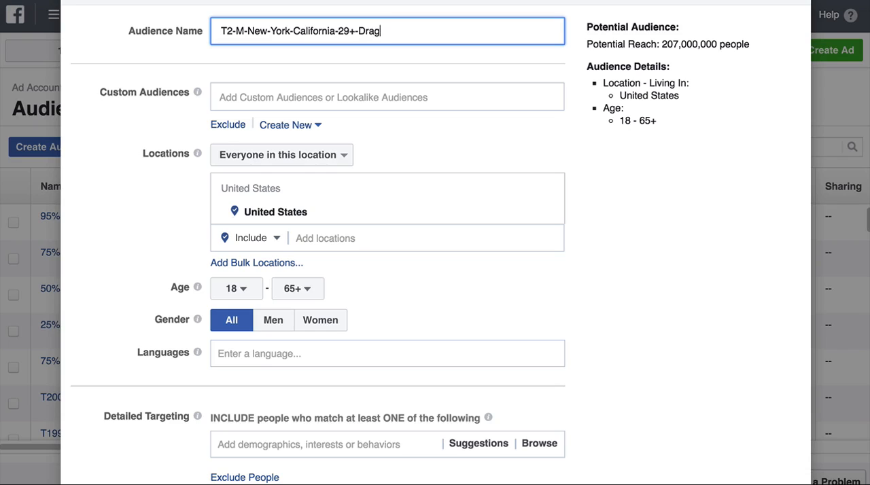
pyautogui.write('Racing-2')
# Step: Set the new audience's locations to the states of New York and California in place of the whole United States
pyautogui.scroll(-1, 297, 176)
pyautogui.click(337, 219)
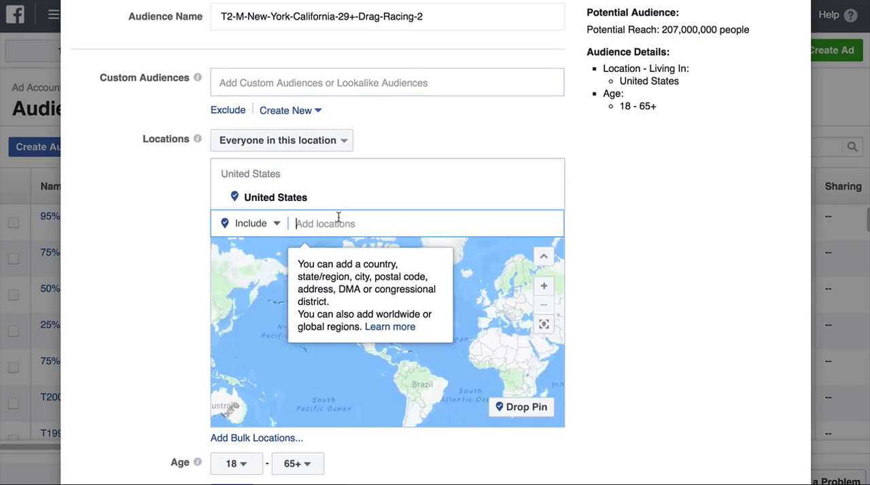
pyautogui.write('new')
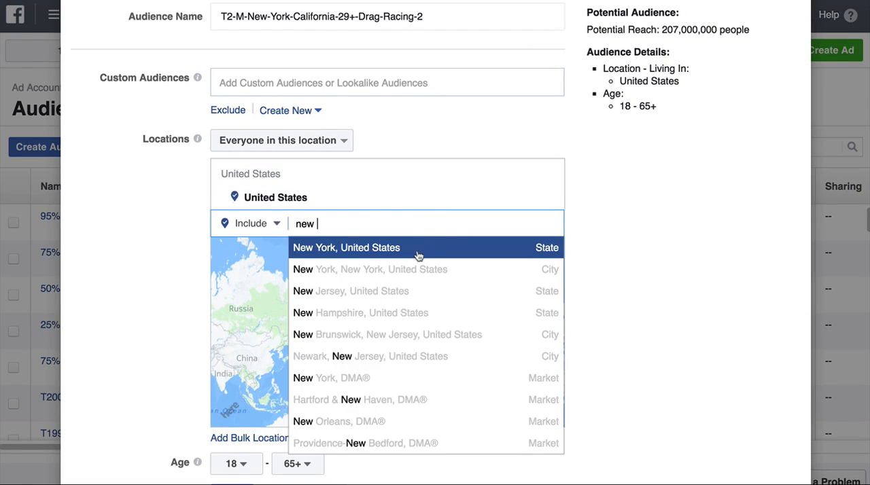
pyautogui.click(418, 256)
pyautogui.write('calo')
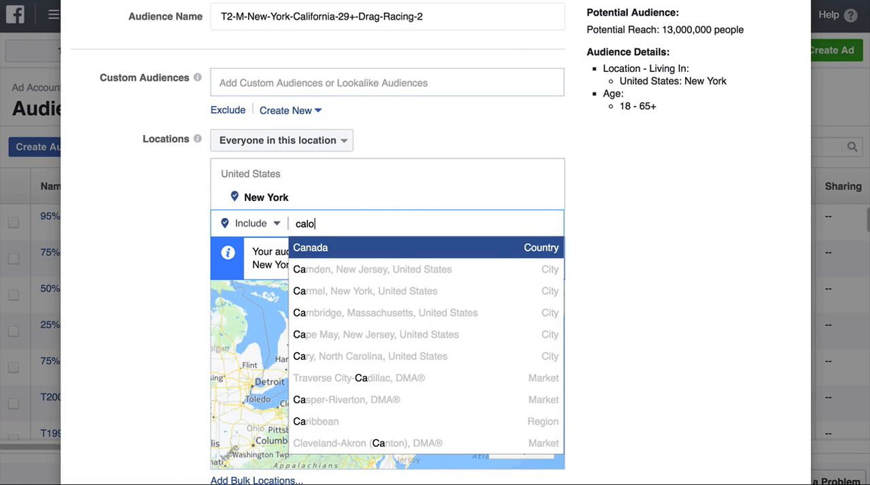
pyautogui.write('fi')
pyautogui.press('BackSpace')
pyautogui.press('BackSpace')
pyautogui.press('BackSpace')
pyautogui.write('iforn')
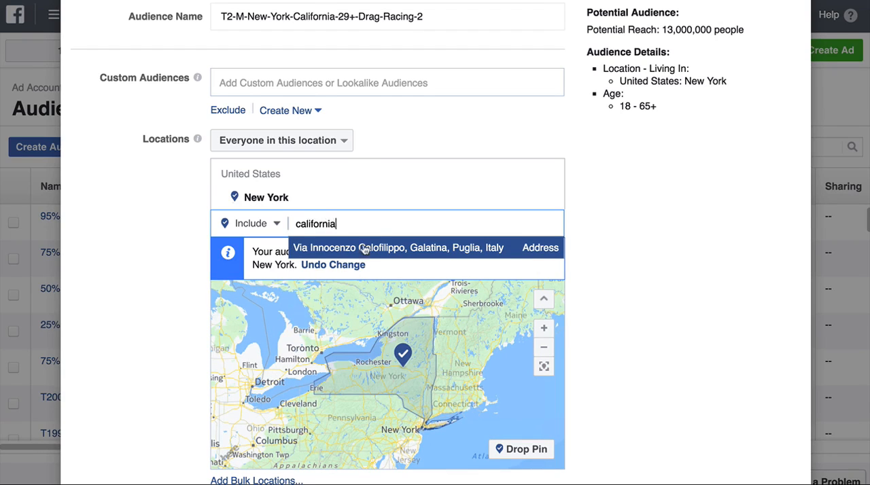
pyautogui.write('ia')
pyautogui.click(333, 248)
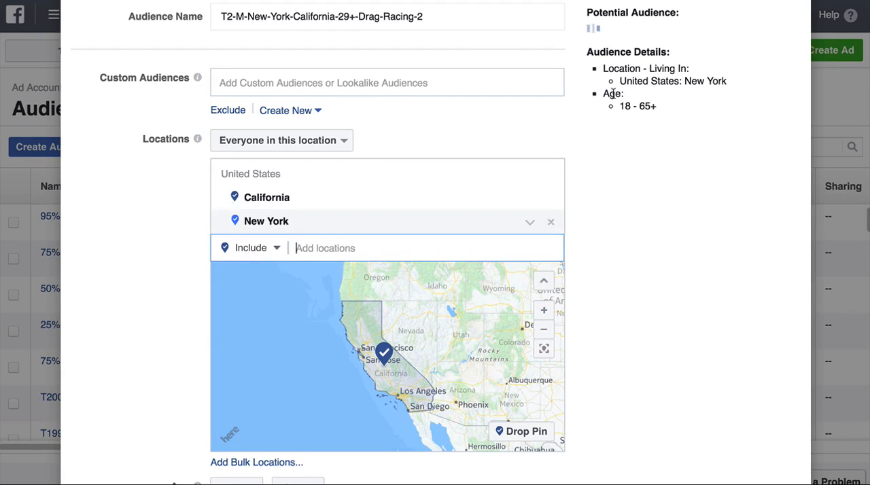
# Step: Limit the audience to men with a minimum age of 30
pyautogui.scroll(-3, 561, 136)
pyautogui.click(275, 413)
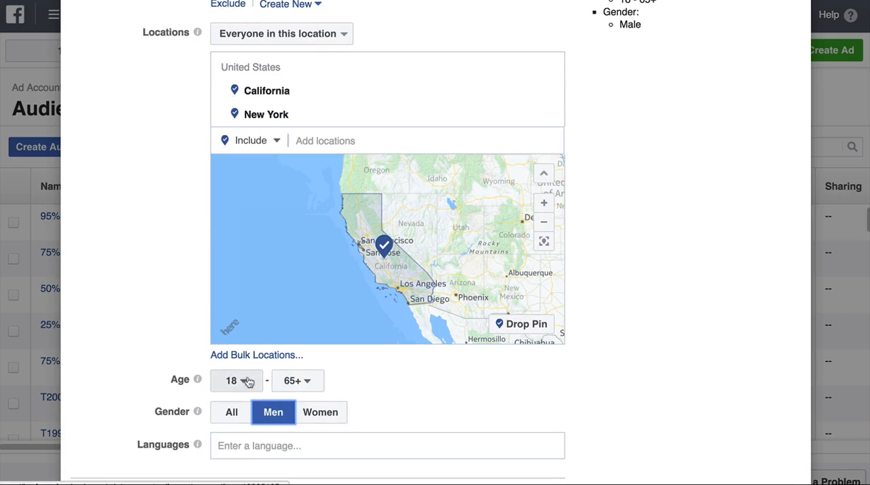
pyautogui.click(247, 382)
pyautogui.scroll(-3, 248, 380)
pyautogui.scroll(-4, 234, 197)
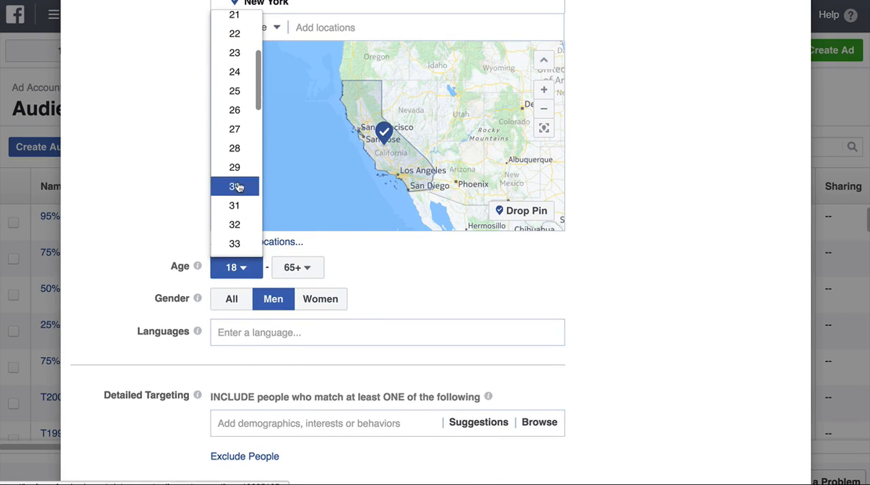
pyautogui.click(237, 187)
# Step: Switch to Audience Insights and examine the drag racing audience's page likes and purchase data, focusing on the Pet products category
pyautogui.scroll(-2, 537, 270)
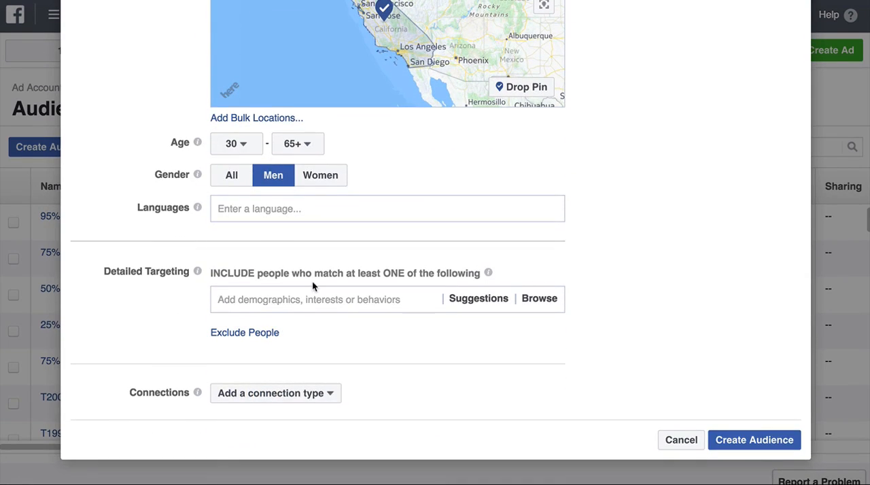
pyautogui.click(320, 299)
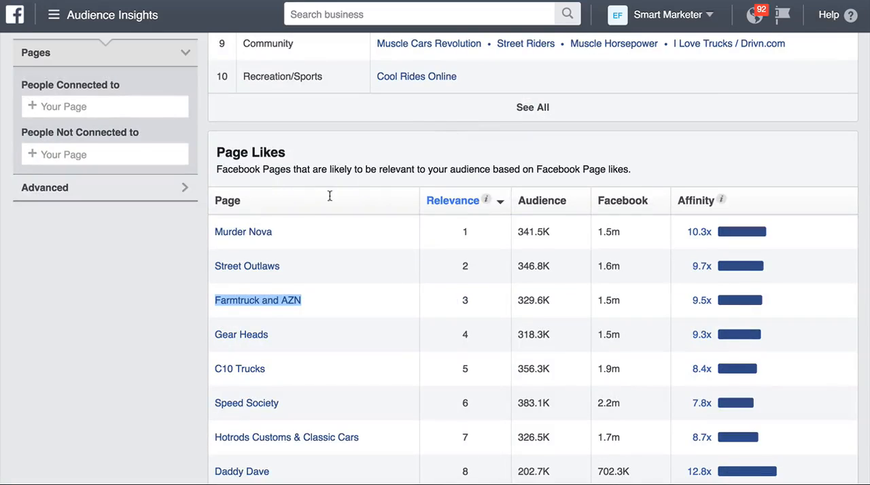
pyautogui.scroll(5, 59, 291)
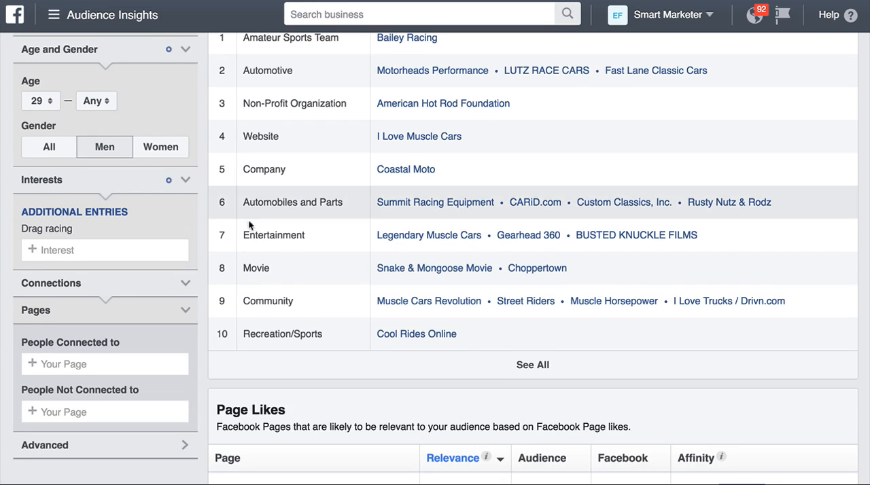
pyautogui.scroll(3, 248, 219)
pyautogui.scroll(-7, 248, 220)
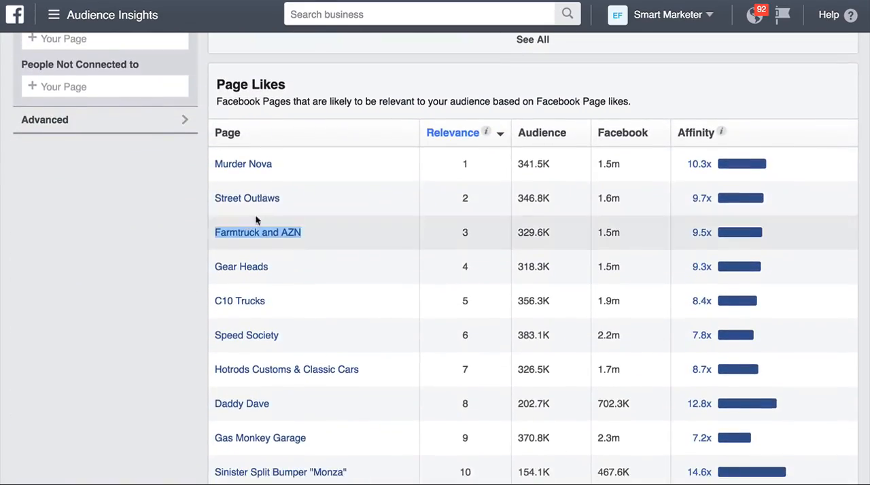
pyautogui.scroll(-2, 257, 220)
pyautogui.scroll(10, 381, 194)
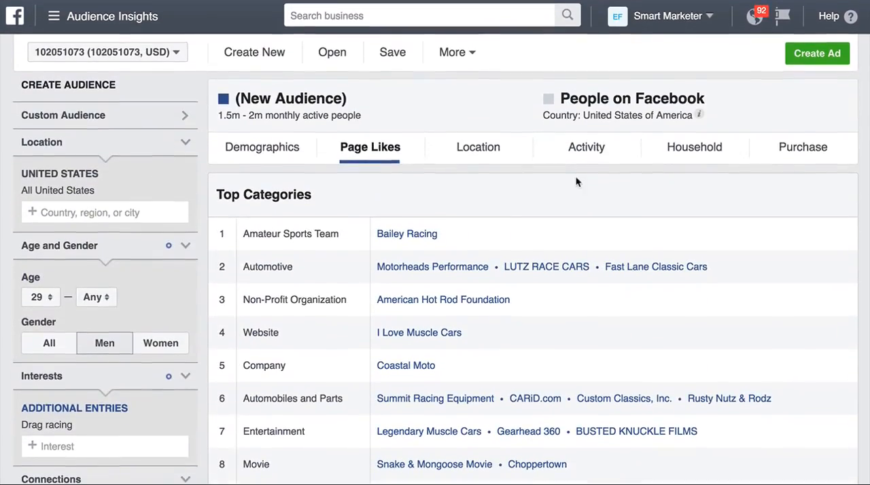
pyautogui.click(714, 147)
pyautogui.doubleClick(780, 148)
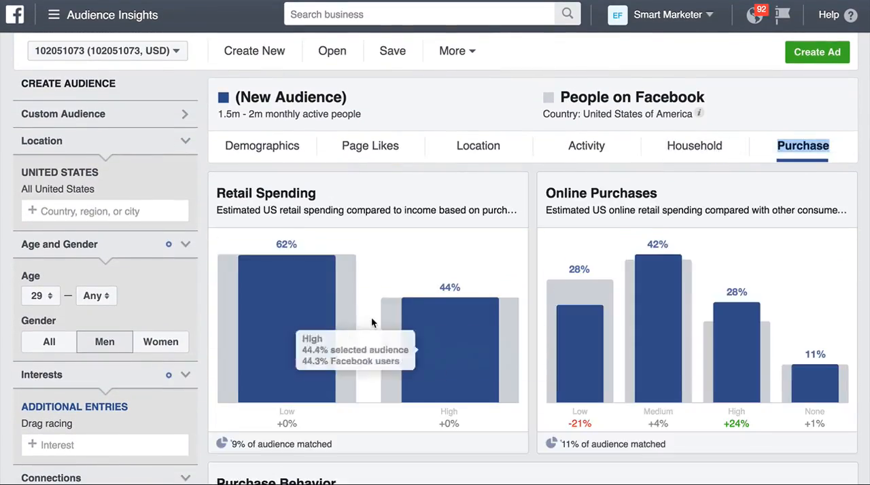
pyautogui.scroll(-5, 371, 323)
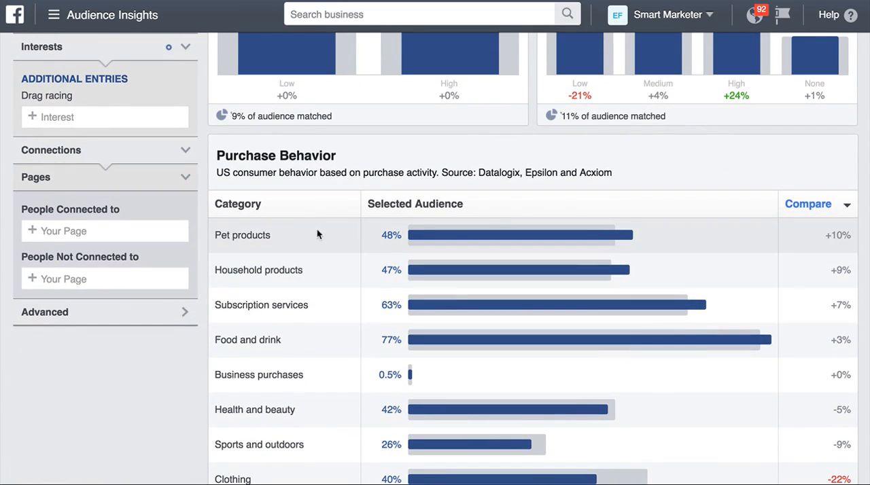
pyautogui.moveTo(270, 238); pyautogui.dragTo(209, 242)
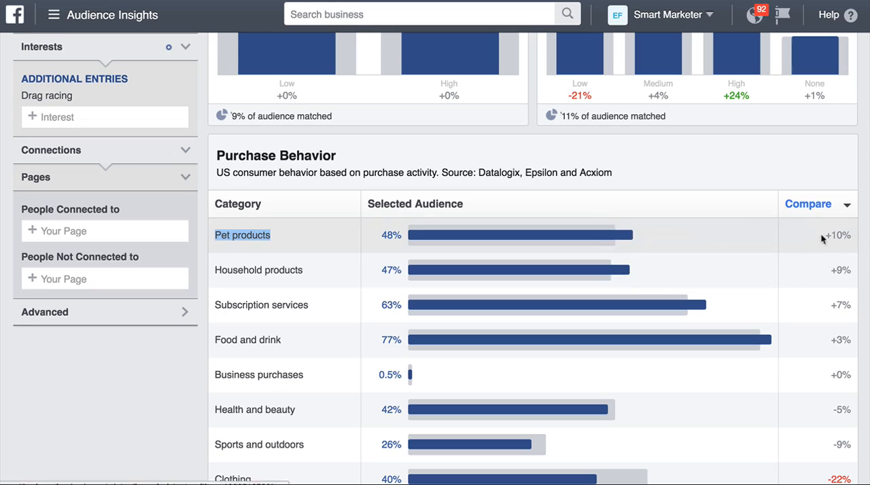
pyautogui.doubleClick(249, 235)
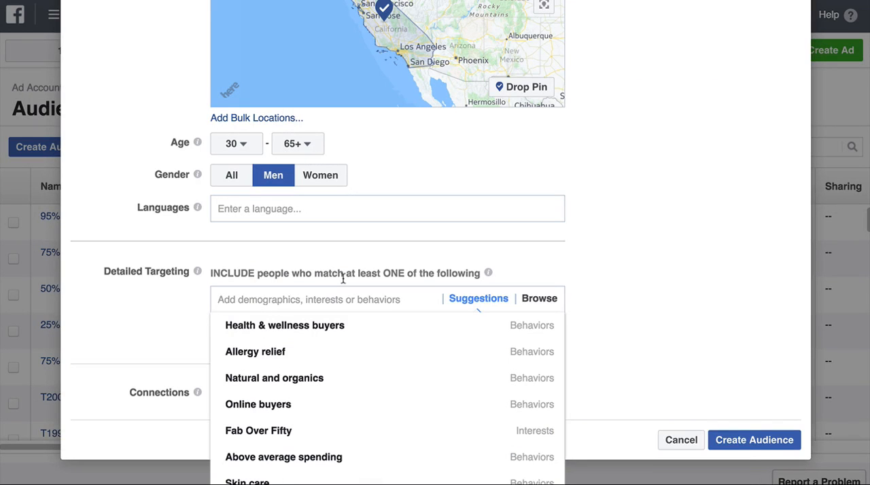
# Step: Return to the saved audience and search detailed targeting for pet products, adding the Pet care products purchase behavior
pyautogui.write('pet ')
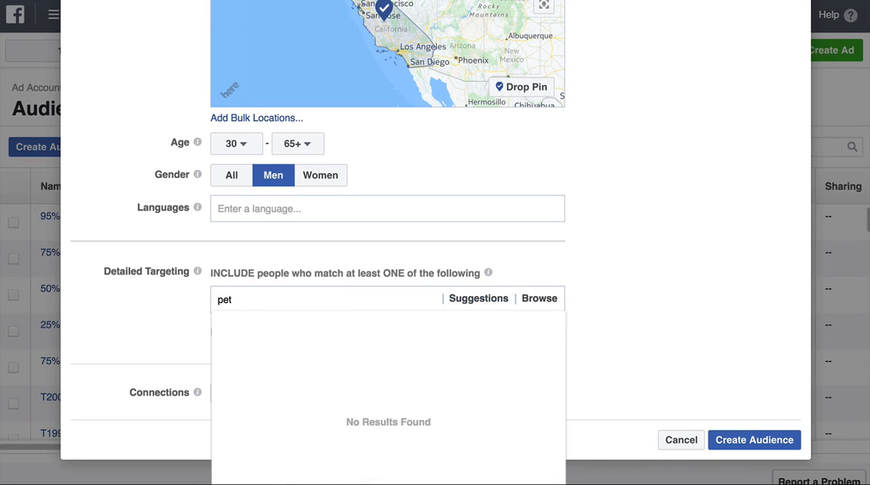
pyautogui.write('products')
pyautogui.scroll(-1, 248, 305)
pyautogui.scroll(3, 250, 307)
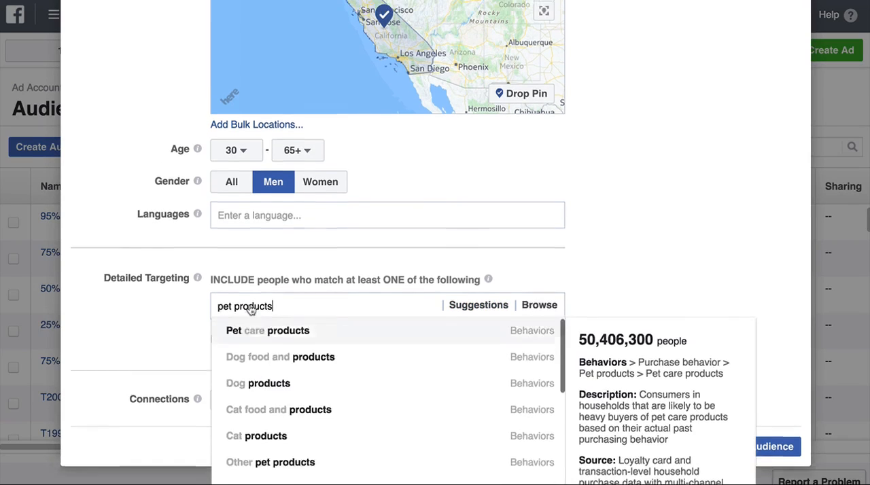
pyautogui.scroll(-2, 163, 324)
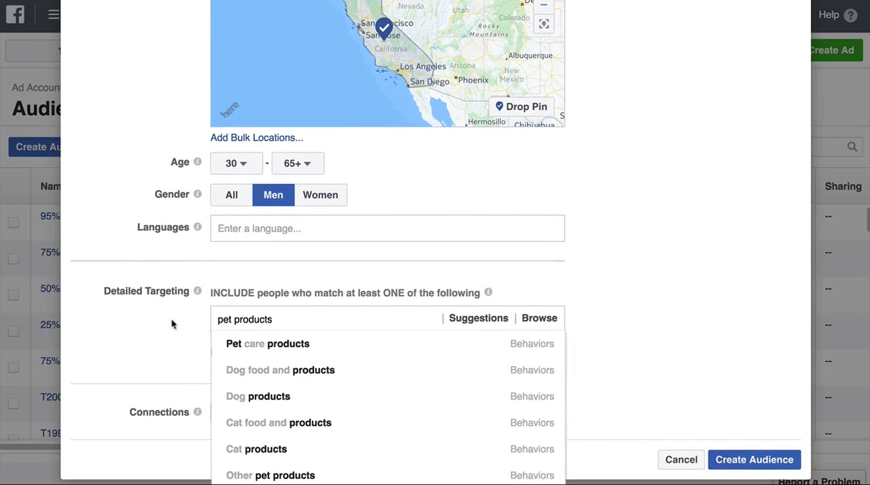
pyautogui.click(285, 348)
pyautogui.scroll(-3, 564, 304)
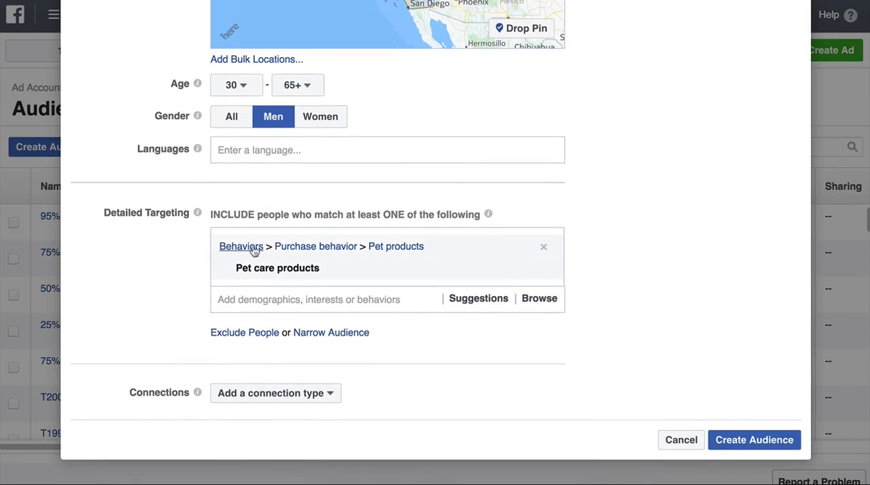
# Step: Check the potential reach of the New York and California audience with the pet care behavior included
pyautogui.scroll(10, 607, 238)
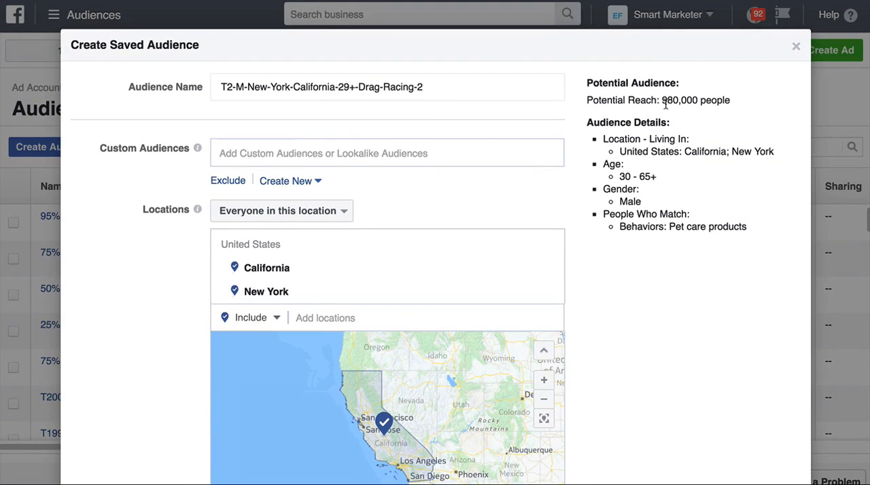
pyautogui.doubleClick(666, 102)
pyautogui.scroll(-5, 666, 103)
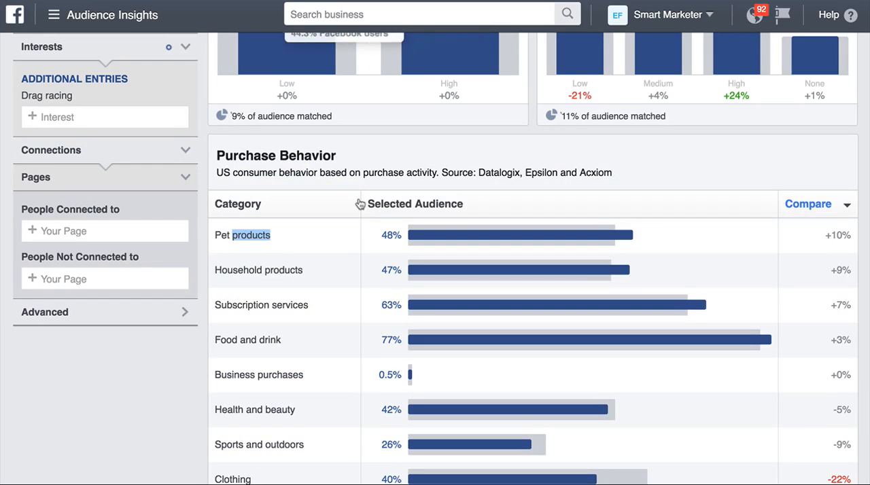
# Step: Review the purchase behavior categories and the relevant page likes in Audience Insights for another interest to layer
pyautogui.scroll(-1, 357, 213)
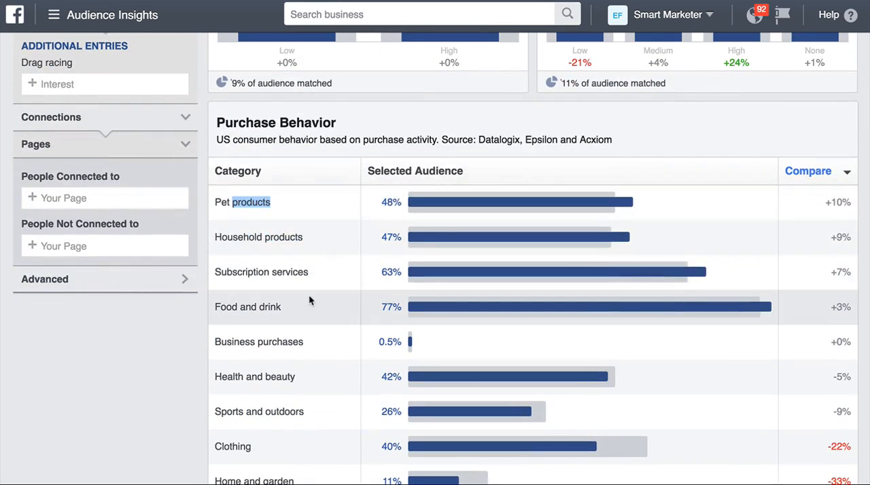
pyautogui.scroll(-1, 271, 255)
pyautogui.scroll(4, 271, 256)
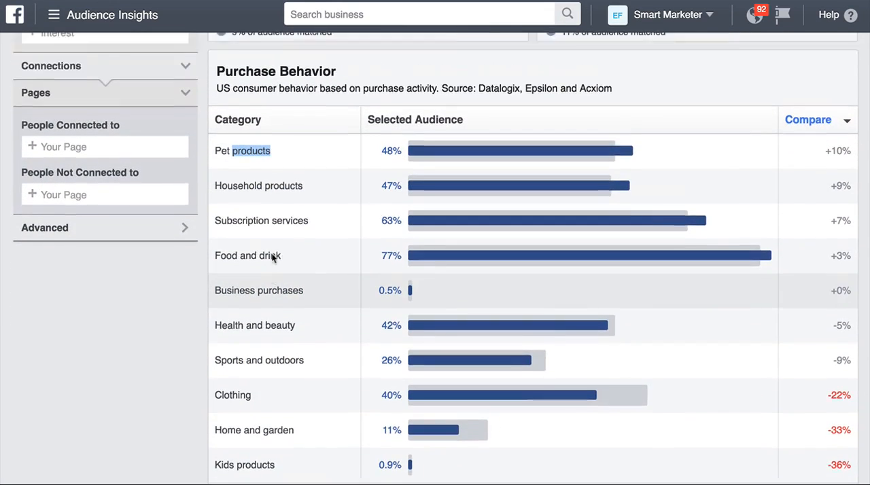
pyautogui.scroll(2, 271, 257)
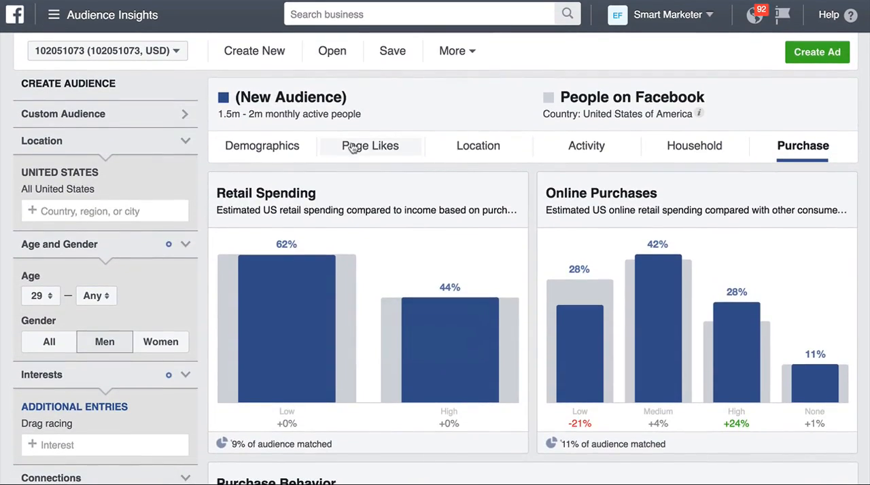
pyautogui.click(369, 146)
pyautogui.scroll(-7, 360, 177)
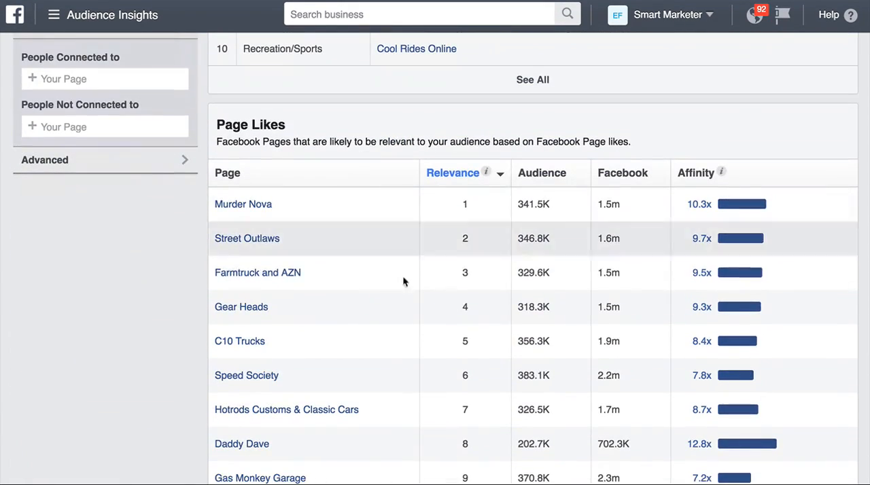
pyautogui.moveTo(244, 315); pyautogui.dragTo(217, 307)
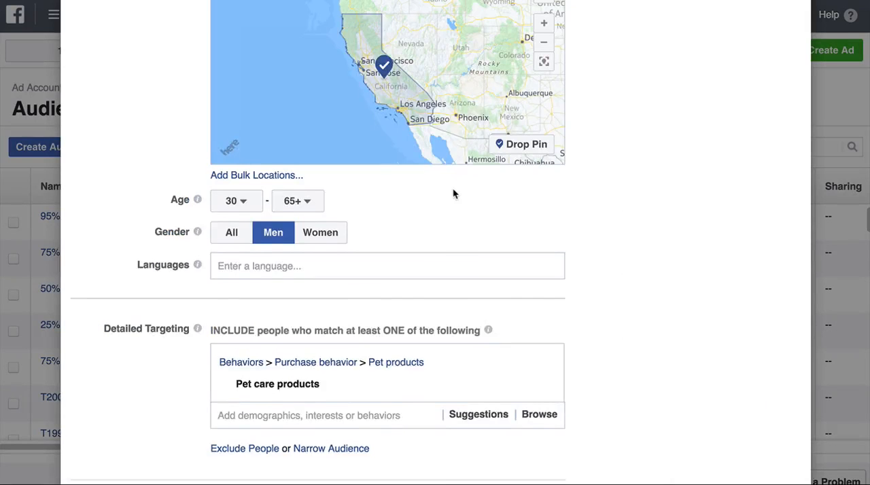
pyautogui.scroll(-3, 452, 194)
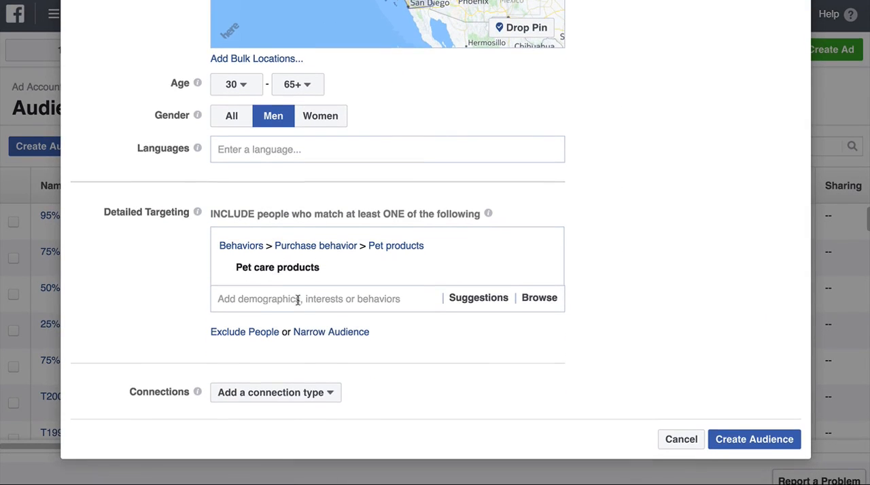
# Step: Narrow the saved audience so that people must also match the Speed Society interest
pyautogui.click(325, 335)
pyautogui.scroll(-2, 325, 335)
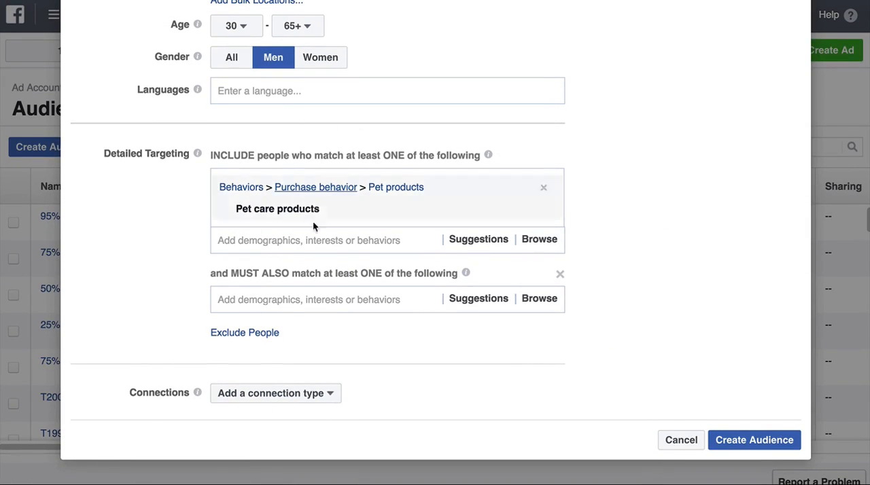
pyautogui.click(214, 303)
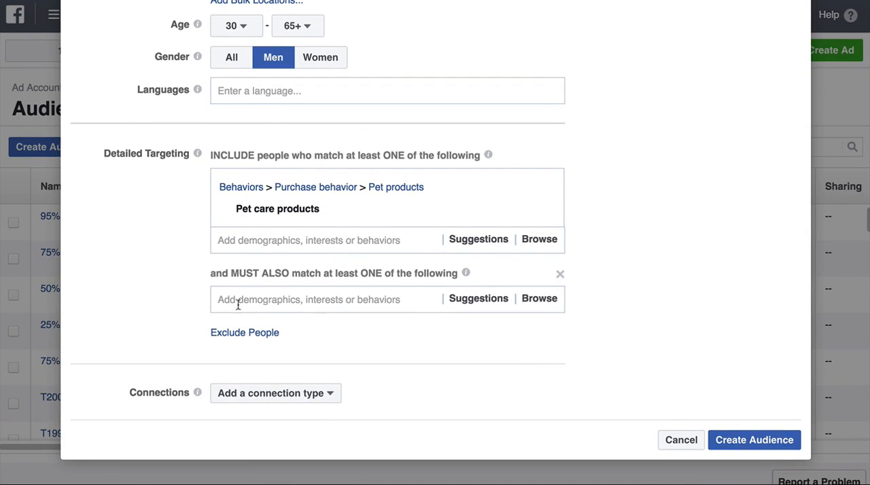
pyautogui.write('Speed Society')
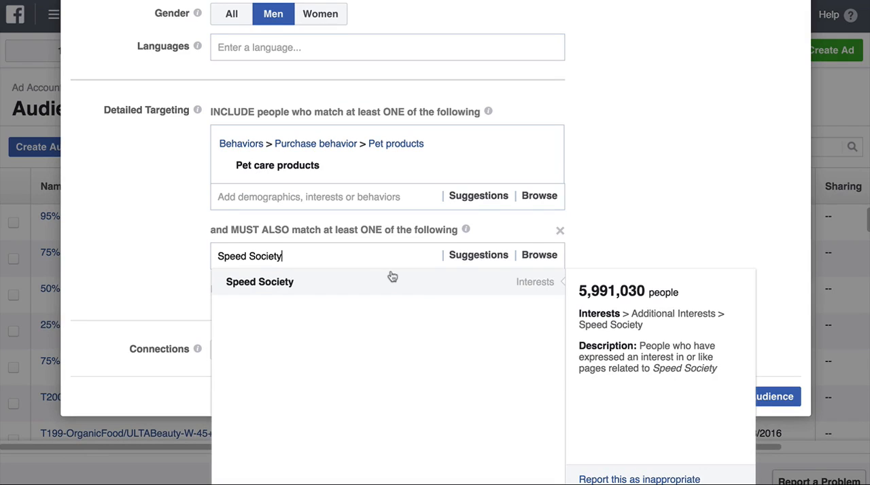
pyautogui.click(388, 277)
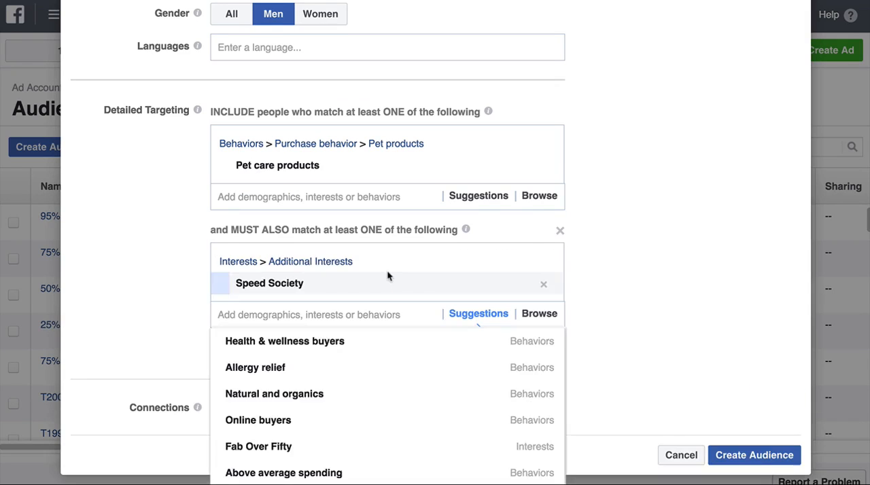
pyautogui.click(646, 210)
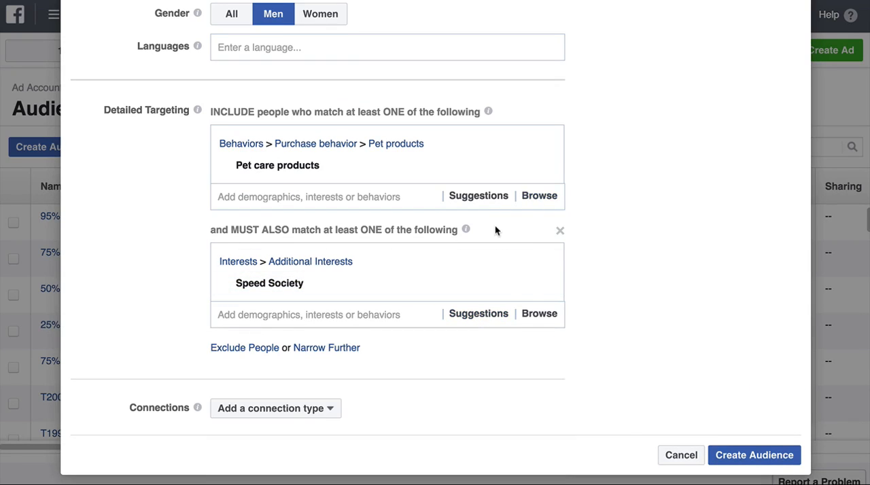
# Step: Check the potential reach and details of the audience narrowed by Speed Society
pyautogui.moveTo(349, 276)
pyautogui.scroll(10, 652, 218)
pyautogui.scroll(2, 654, 218)
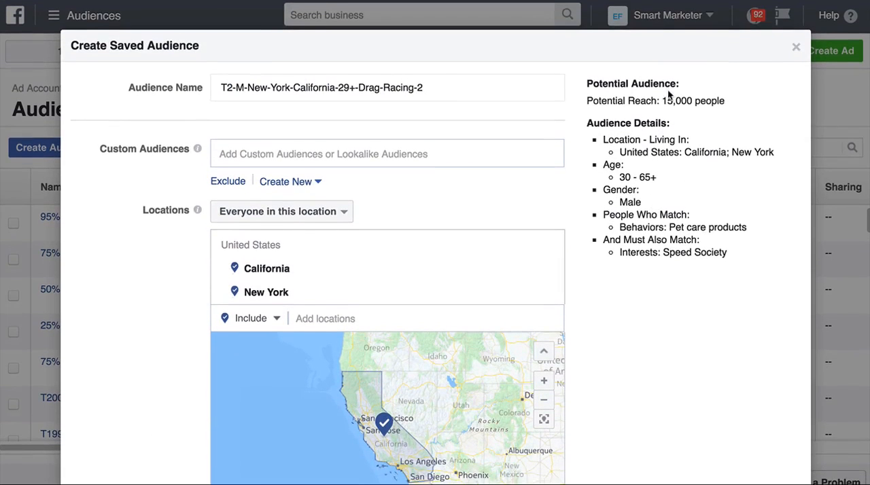
pyautogui.tripleClick(670, 100)
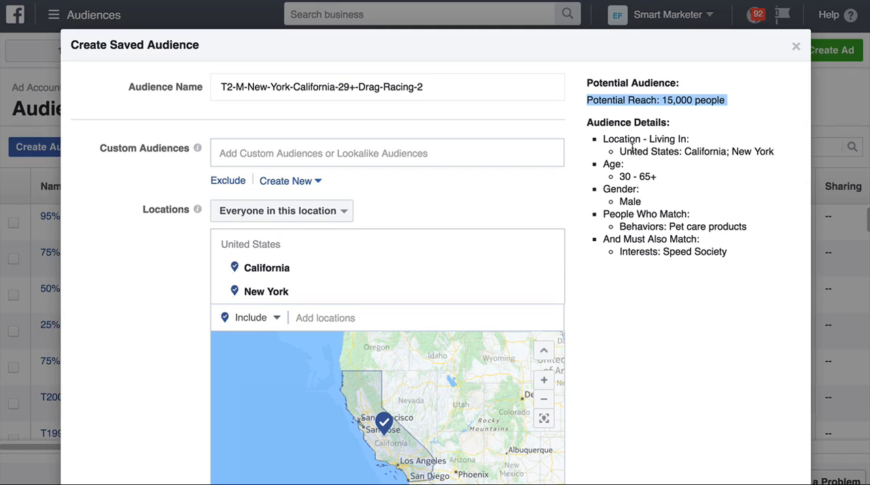
# Step: Review the audience summary's locations, age range, pet care behavior and Speed Society interest, and recheck its potential reach
pyautogui.doubleClick(699, 153)
pyautogui.doubleClick(740, 152)
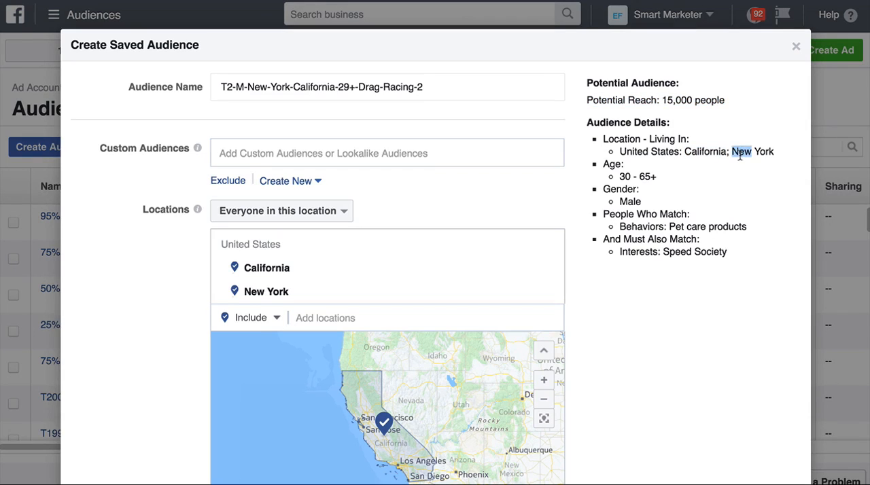
pyautogui.doubleClick(739, 151)
pyautogui.tripleClick(626, 175)
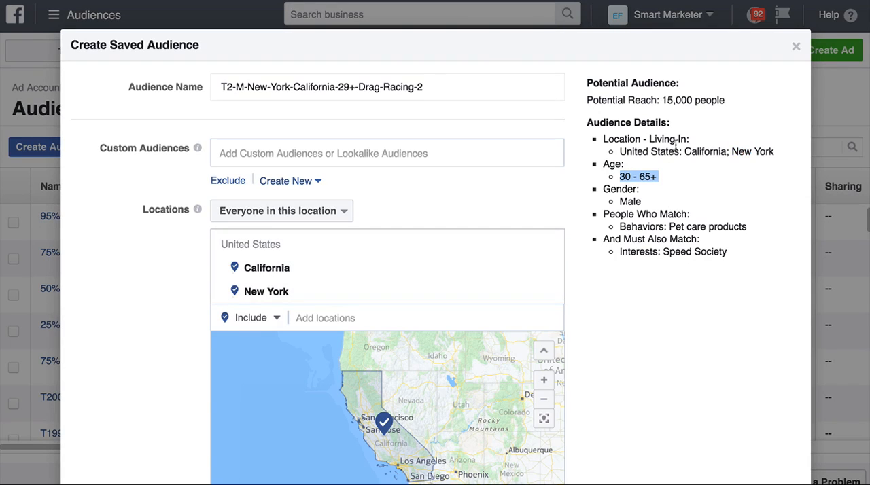
pyautogui.scroll(-3, 633, 219)
pyautogui.scroll(1, 632, 220)
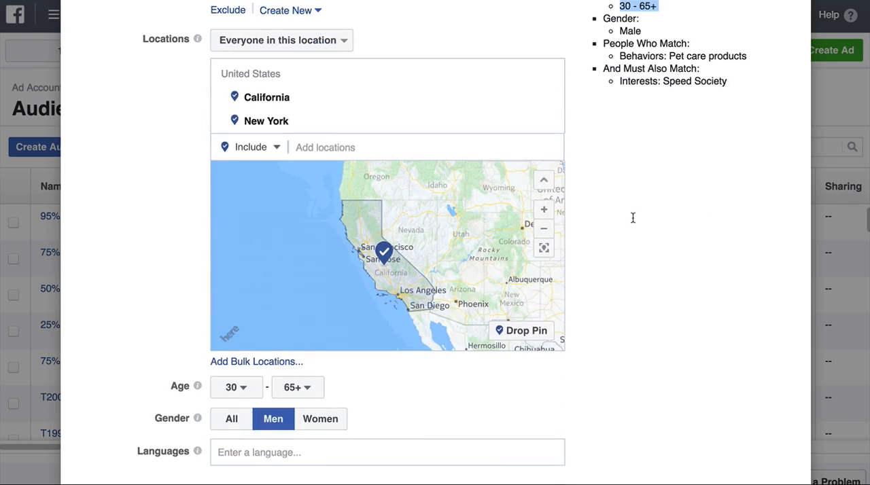
pyautogui.click(691, 65)
pyautogui.doubleClick(695, 56)
pyautogui.scroll(2, 679, 102)
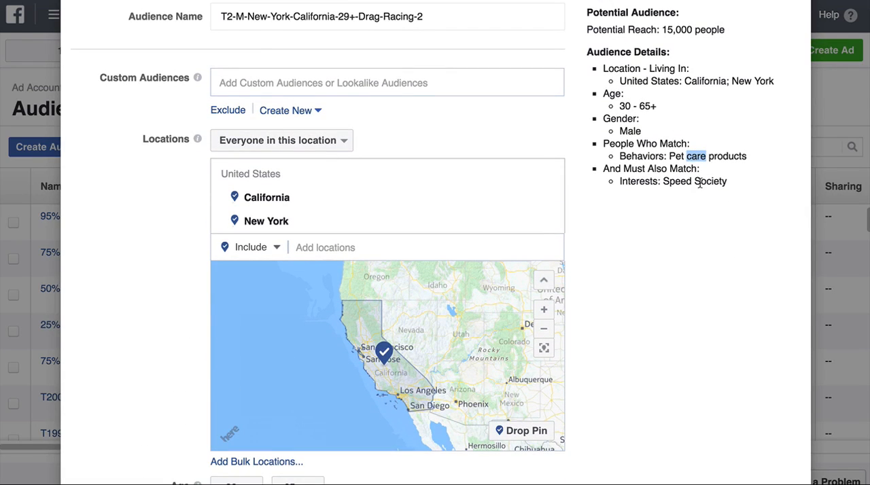
pyautogui.scroll(1, 520, 105)
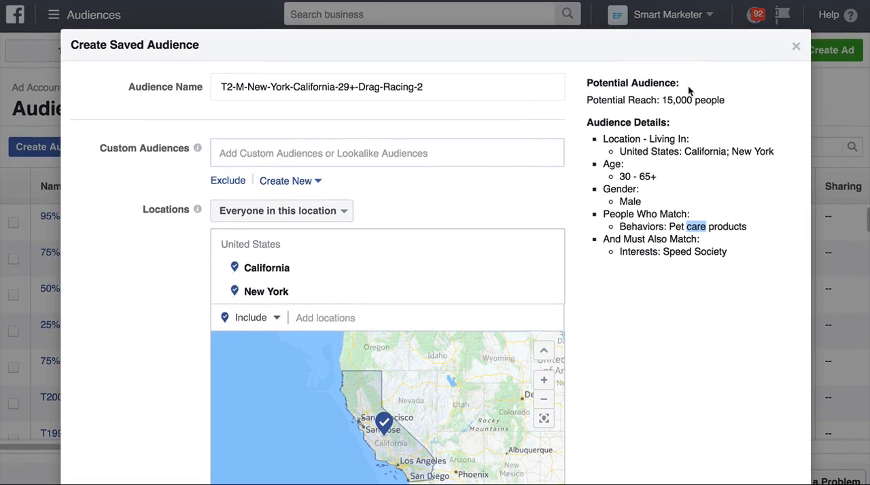
pyautogui.tripleClick(672, 101)
pyautogui.doubleClick(671, 100)
# Step: Save the T2-M-New-York-California-29+-Drag-Racing-2 audience
pyautogui.scroll(-9, 619, 149)
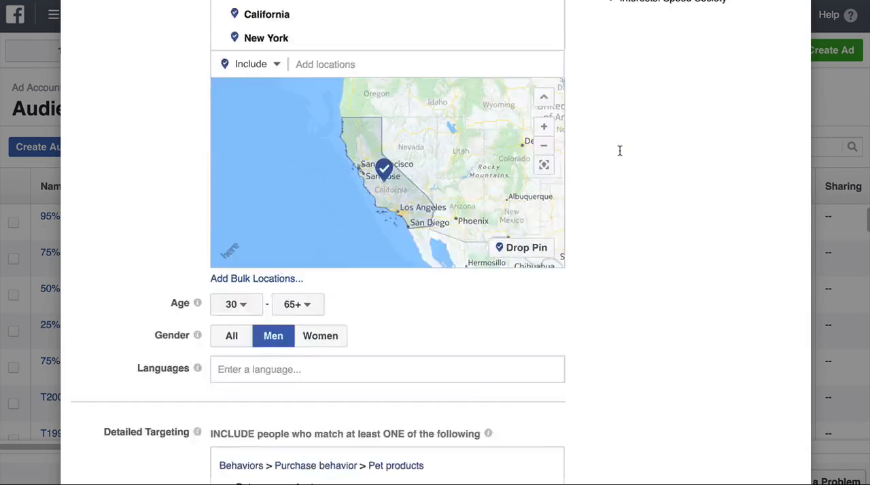
pyautogui.click(753, 434)
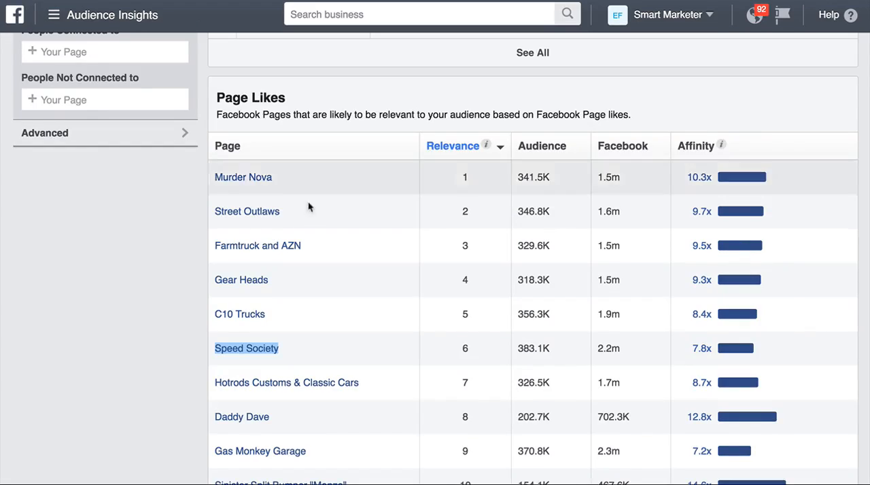
pyautogui.scroll(8, 303, 208)
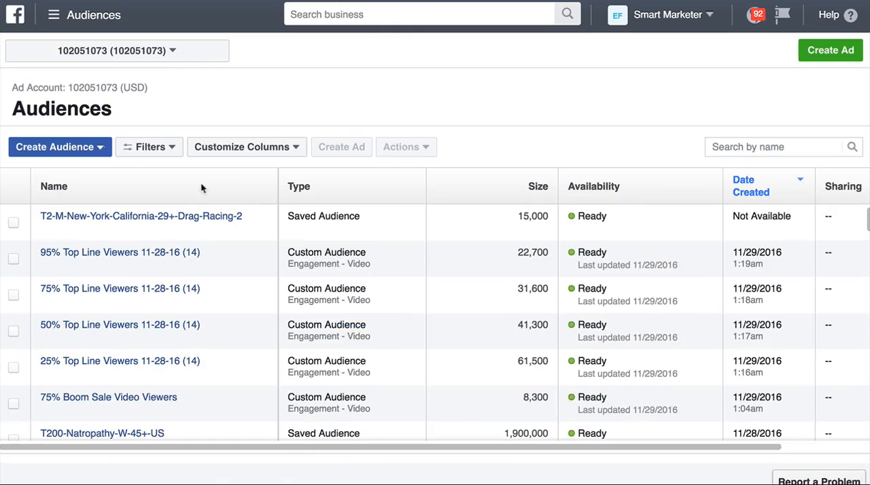
pyautogui.moveTo(227, 216)
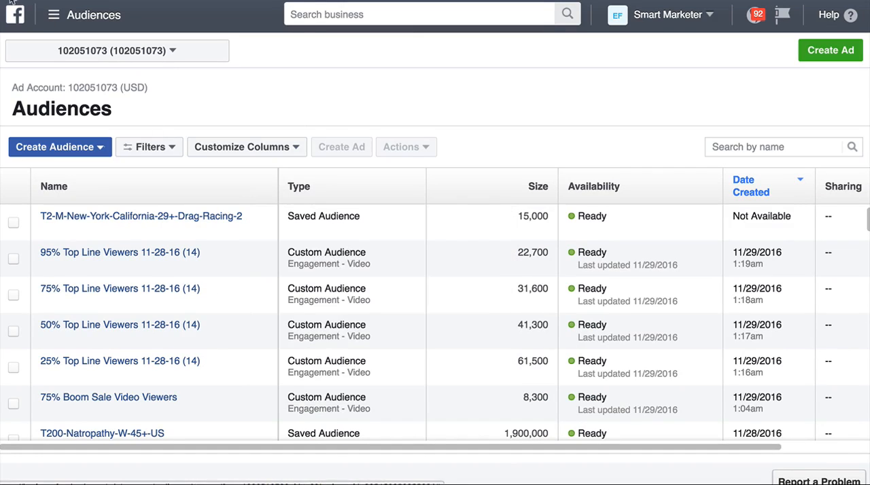
# Step: Reopen the Audiences asset list and sort the audiences by name
pyautogui.click(53, 21)
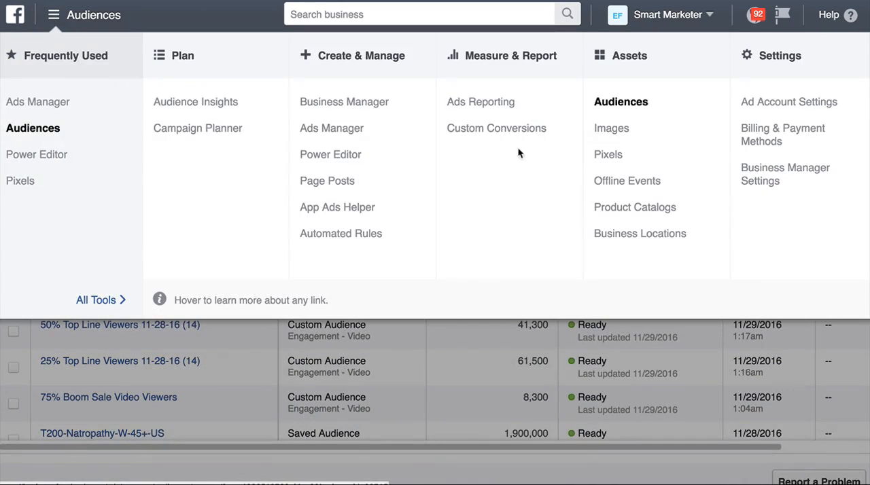
pyautogui.click(613, 103)
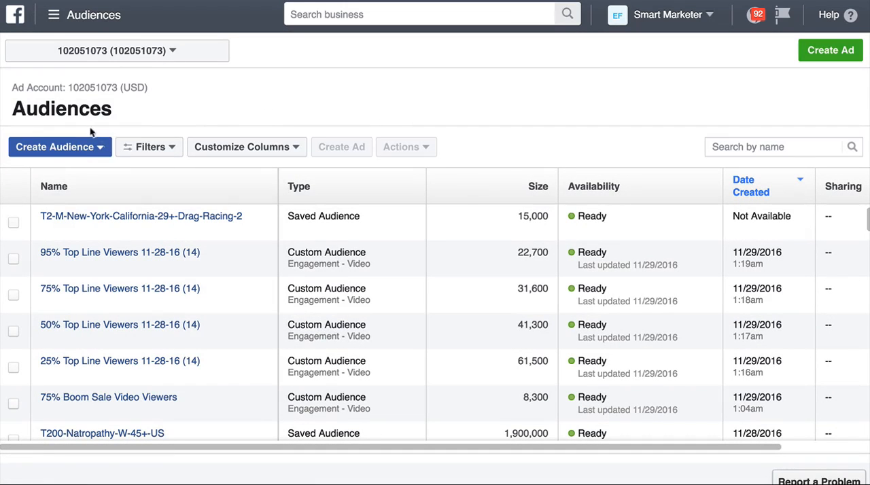
pyautogui.click(55, 147)
pyautogui.click(170, 194)
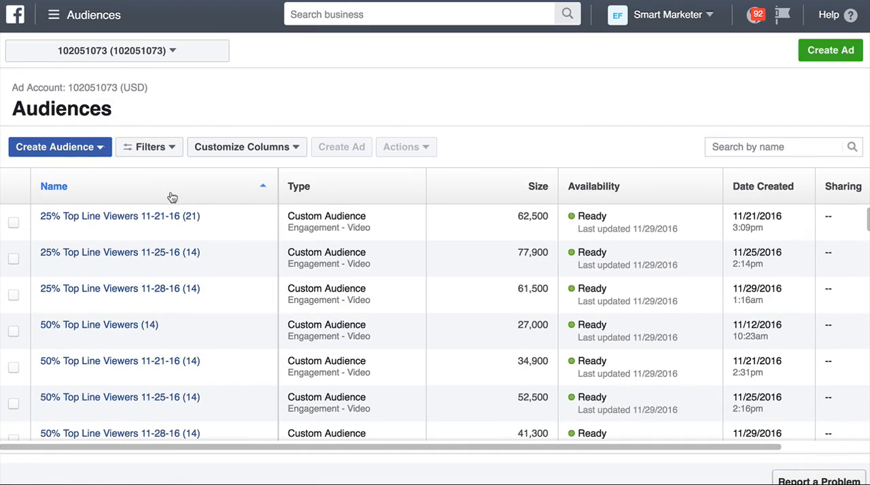
# Step: Select the 25% Top Line Viewers 11-21-16 (21) custom audience and choose to delete it
pyautogui.click(13, 223)
pyautogui.click(407, 150)
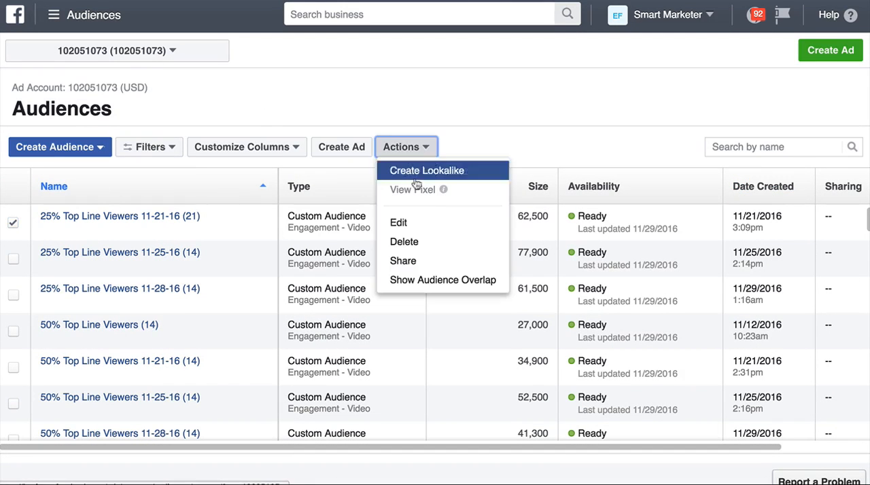
pyautogui.click(449, 240)
pyautogui.click(605, 301)
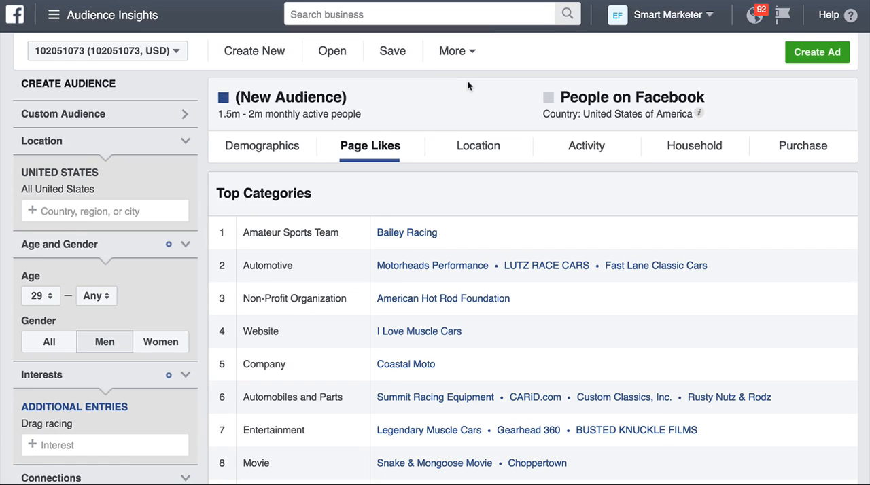
# Step: Review the purchase data in Audience Insights for US men aged 29 and over interested in drag racing
pyautogui.click(786, 156)
pyautogui.scroll(-2, 522, 137)
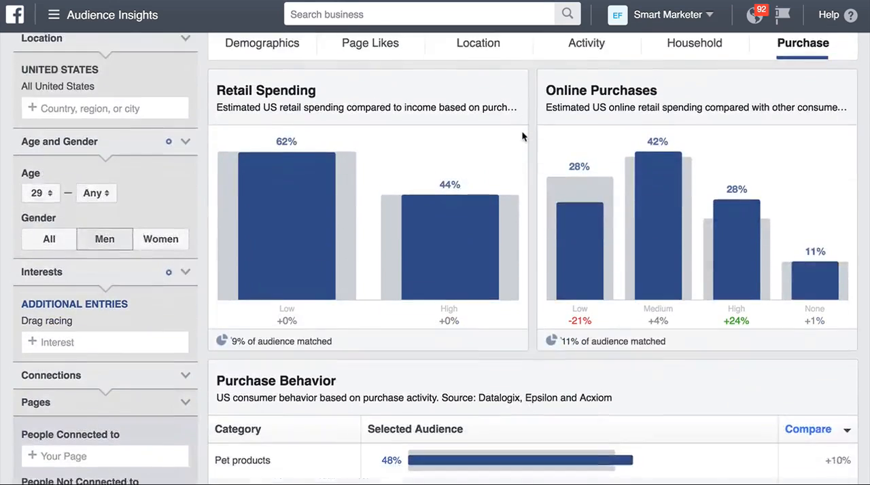
pyautogui.scroll(1, 522, 138)
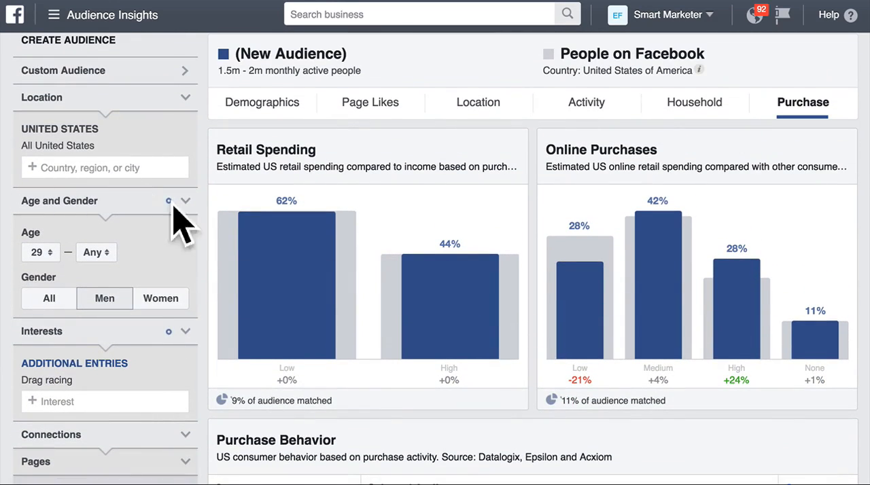
pyautogui.scroll(-1, 90, 352)
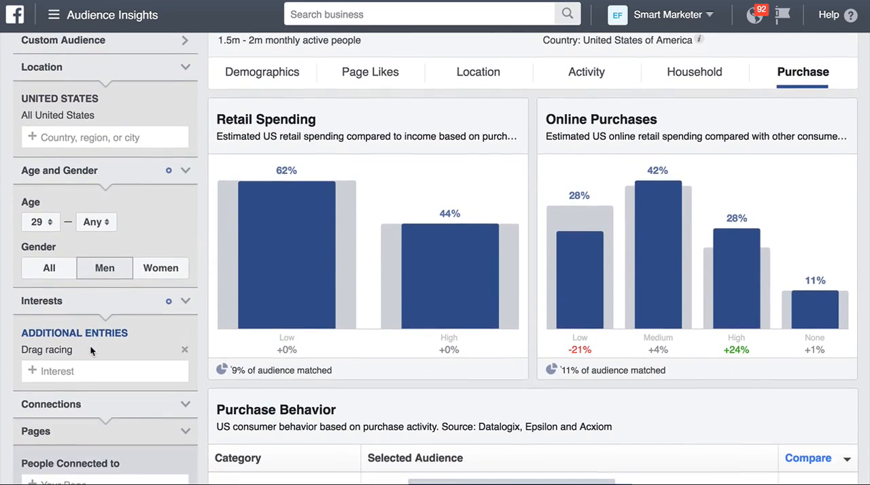